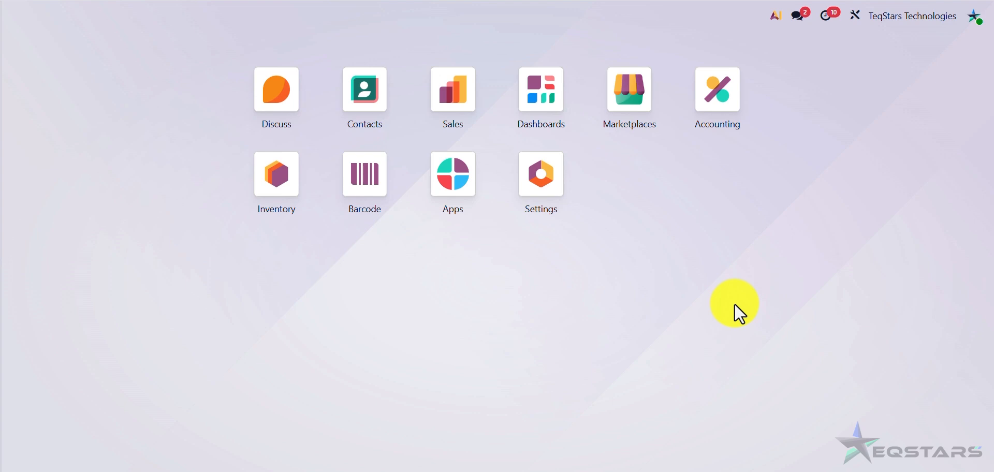
# Open Marketplaces and examine the Import Listings options in Shopify's operations
pyautogui.click(636, 104)
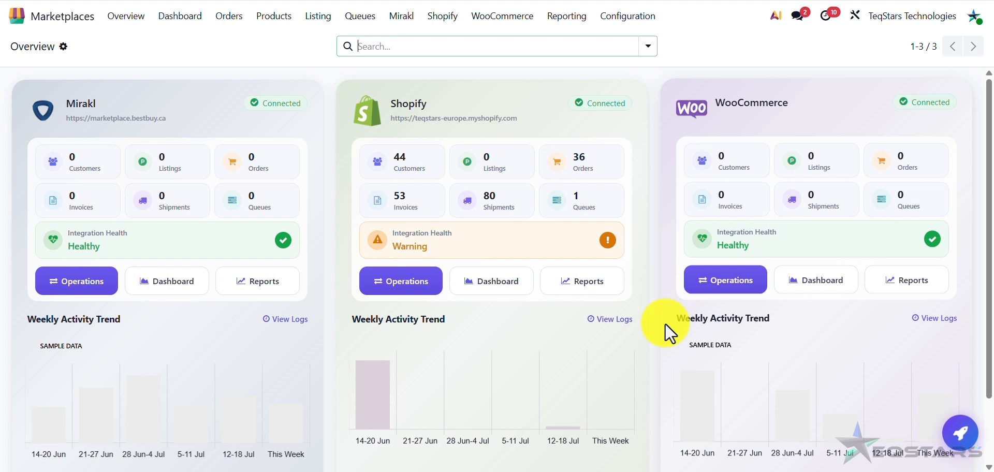
pyautogui.click(404, 289)
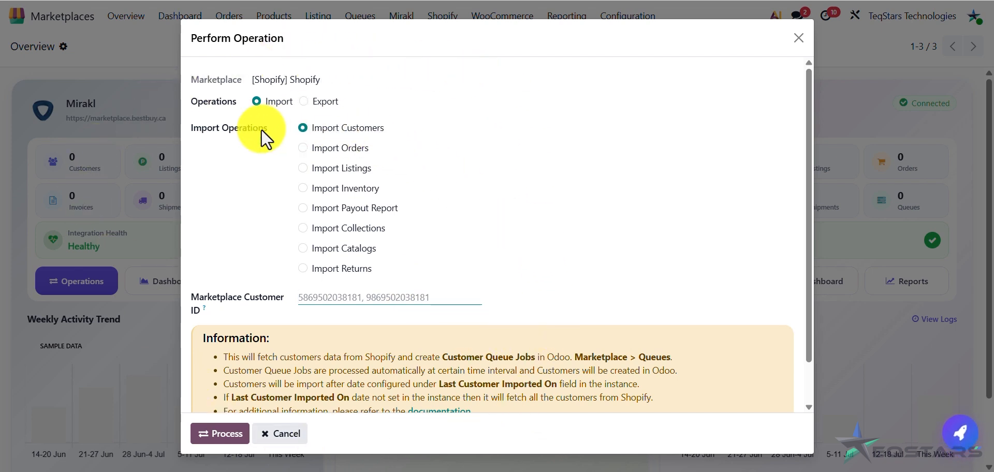
pyautogui.click(239, 154)
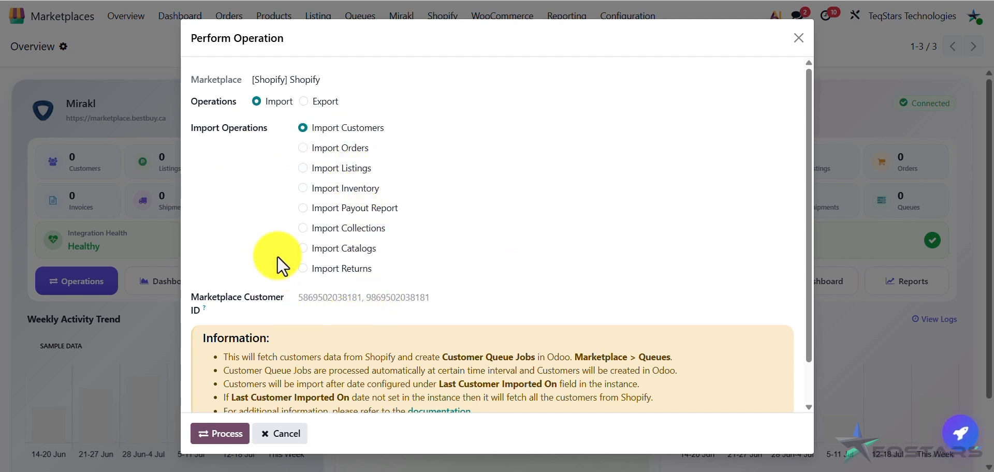
pyautogui.click(345, 174)
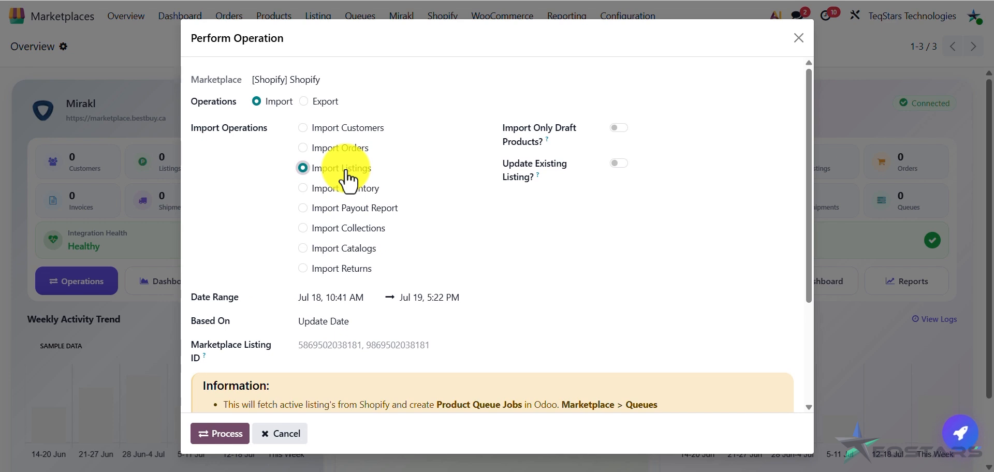
pyautogui.moveTo(265, 103); pyautogui.dragTo(290, 106)
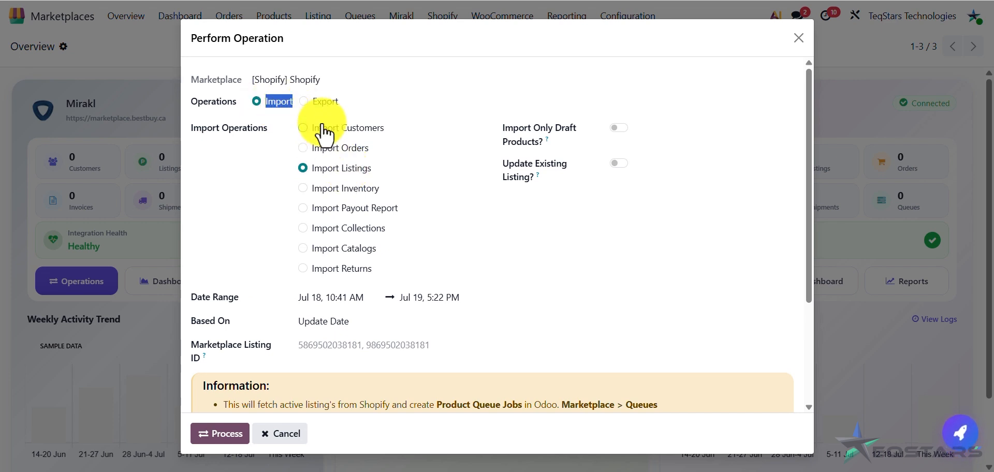
# Review the export operations available for Shopify, return to the import operations and close the dialog without processing
pyautogui.click(326, 102)
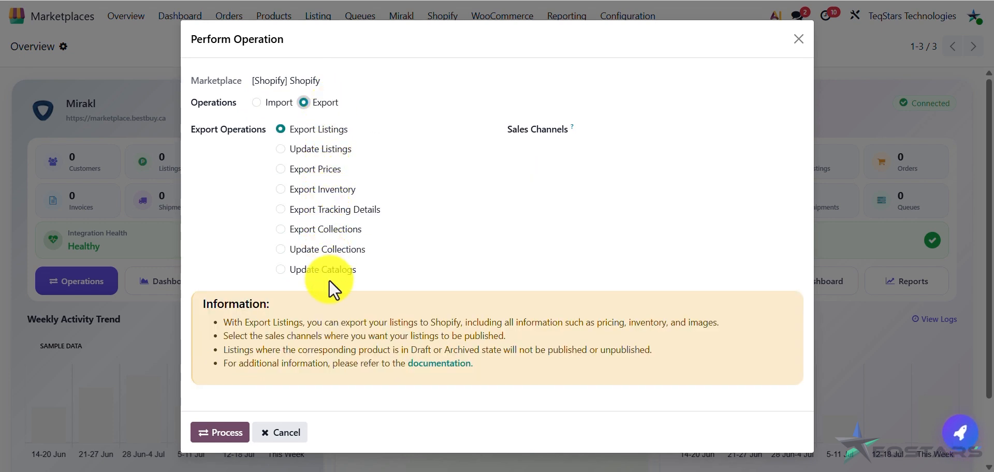
pyautogui.click(280, 103)
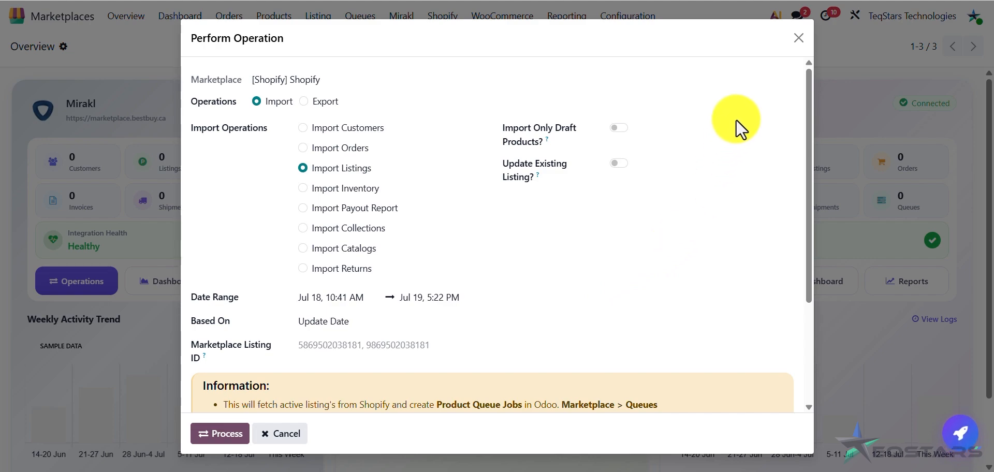
pyautogui.click(800, 38)
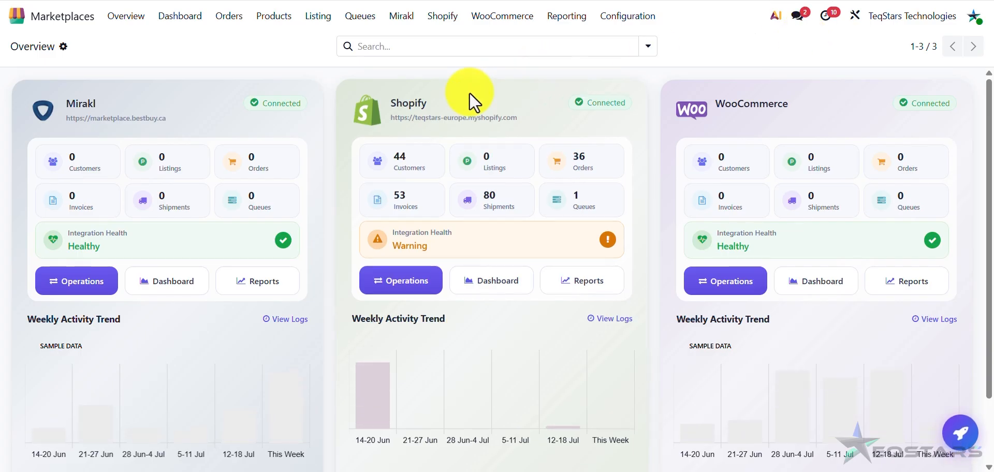
# Open the Shopify instance's product settings and set listing synchronization to be based on Barcode or SKU
pyautogui.click(409, 109)
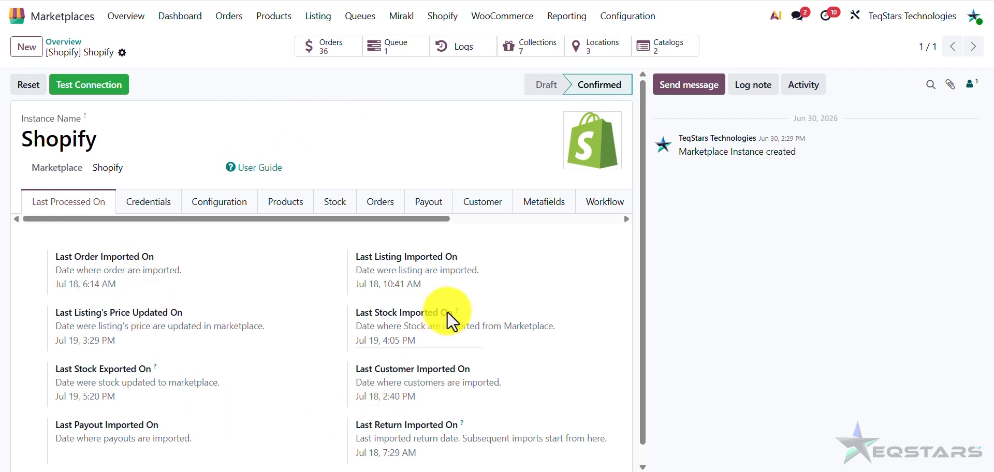
pyautogui.click(292, 205)
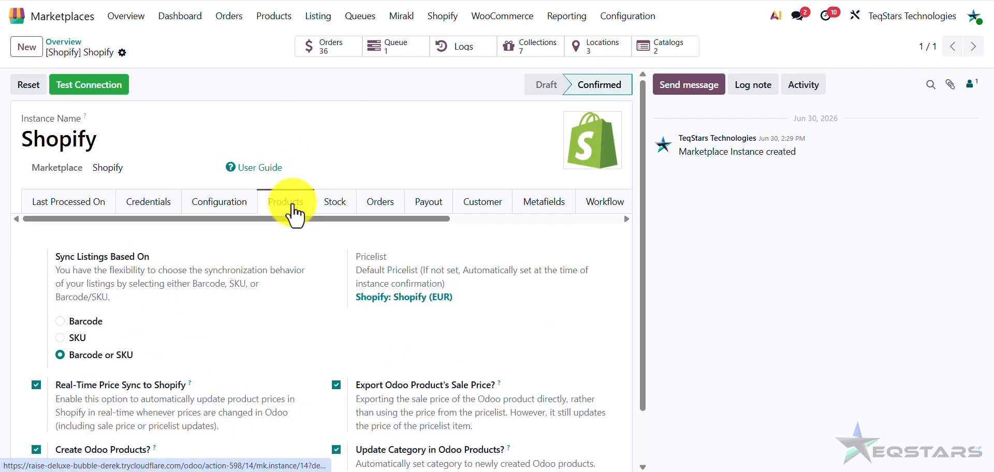
pyautogui.scroll(-1, 300, 249)
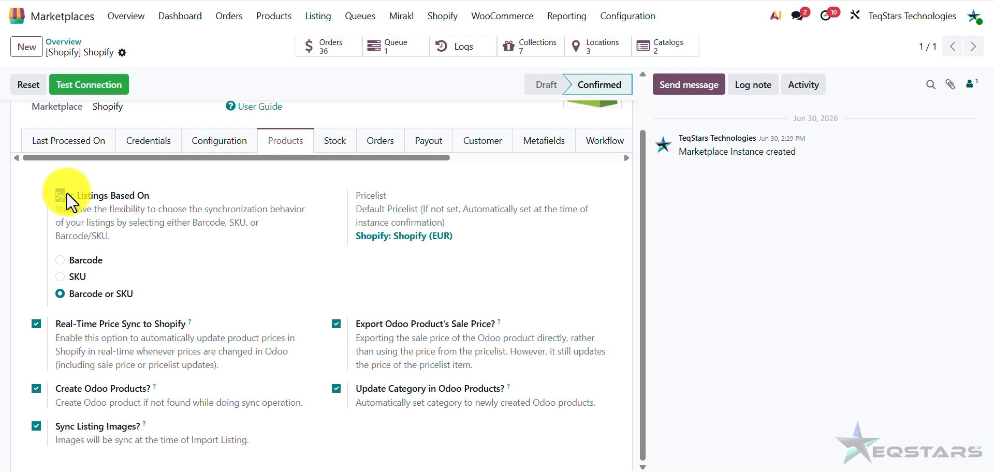
pyautogui.moveTo(146, 179); pyautogui.dragTo(159, 188)
pyautogui.click(273, 291)
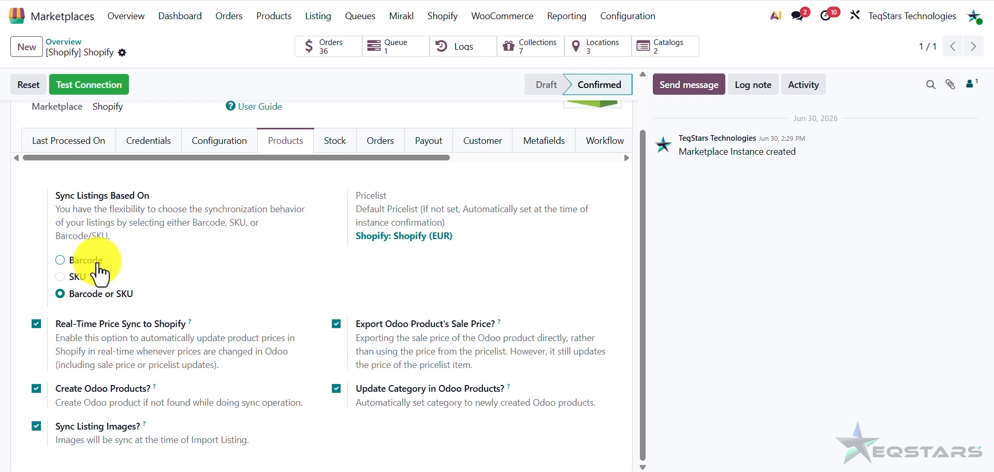
pyautogui.click(68, 277)
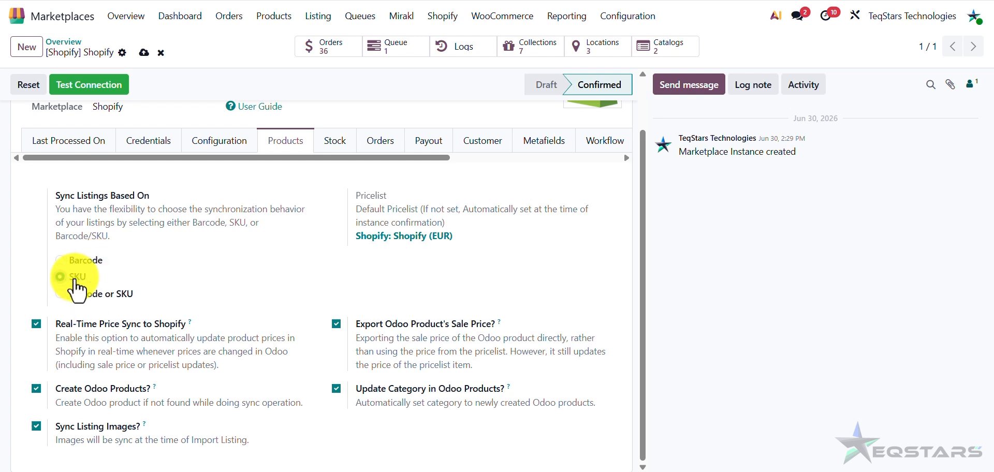
pyautogui.click(81, 293)
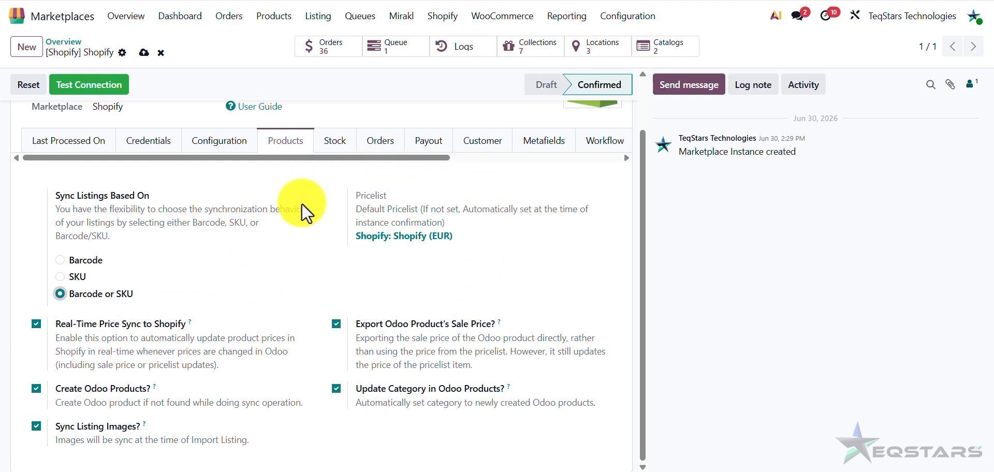
# Examine the variant prices in the instance's default Shopify pricelist and return to the Shopify instance
pyautogui.click(400, 242)
pyautogui.scroll(-15, 321, 348)
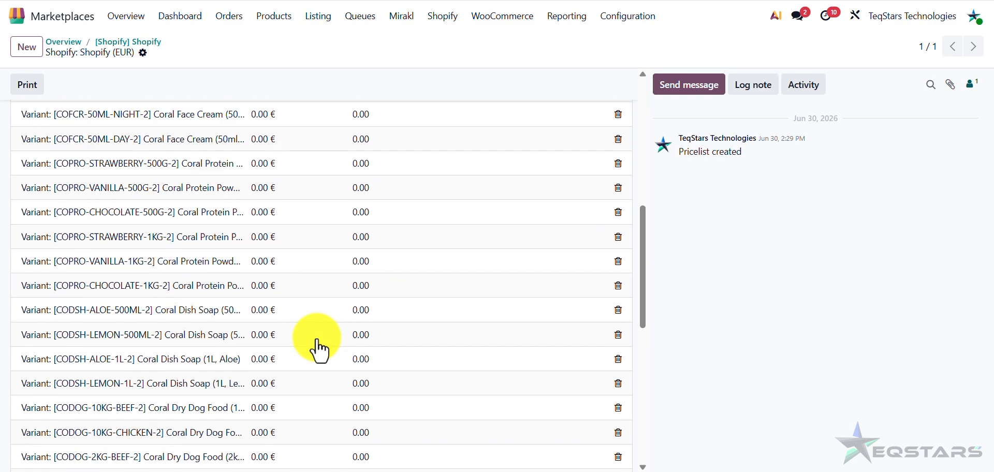
pyautogui.scroll(6, 318, 350)
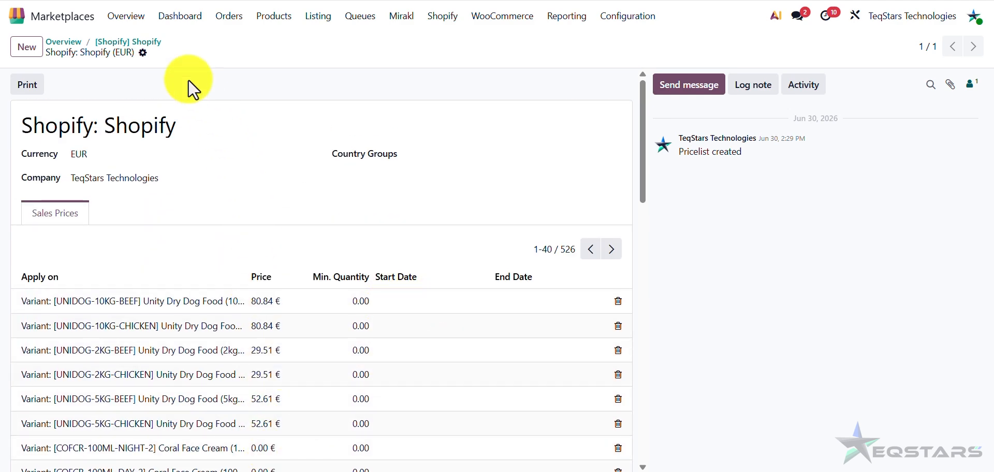
pyautogui.click(221, 56)
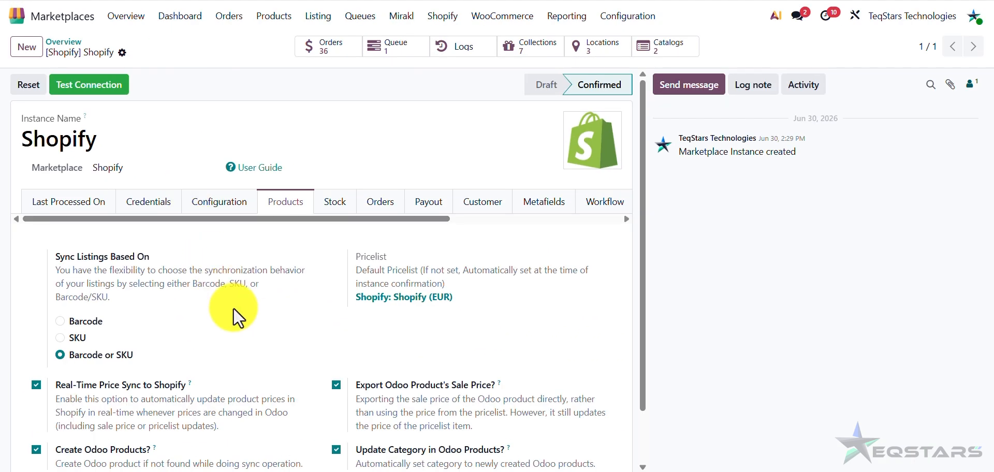
# Toggle product sync options such as Create Odoo Products off and back on, leaving all of them enabled
pyautogui.scroll(-1, 234, 309)
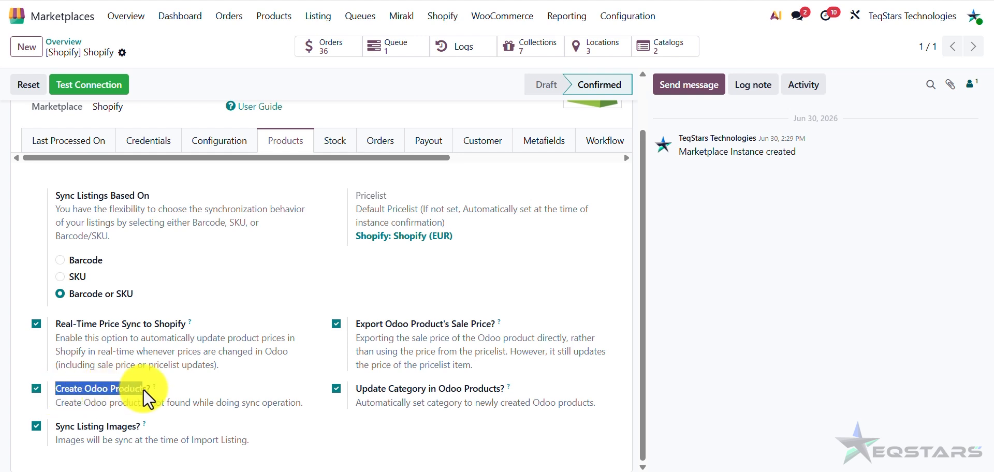
pyautogui.click(160, 390)
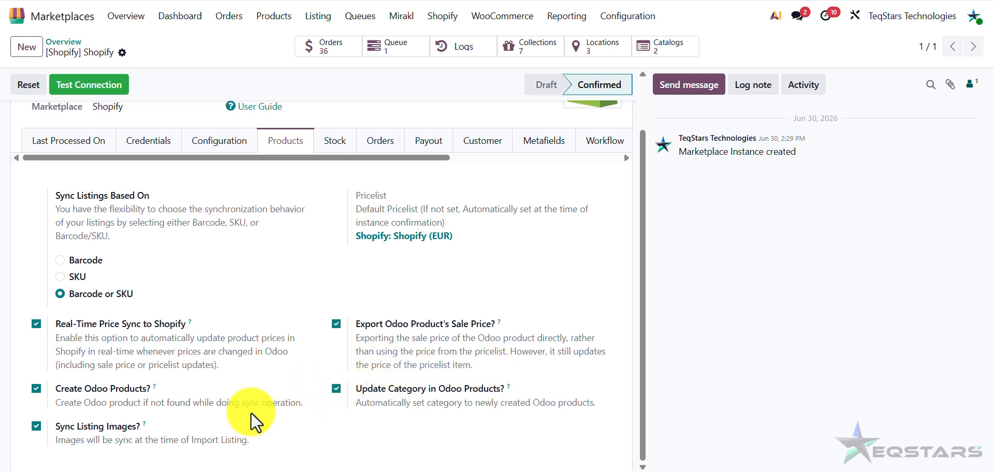
pyautogui.doubleClick(41, 429)
pyautogui.click(34, 389)
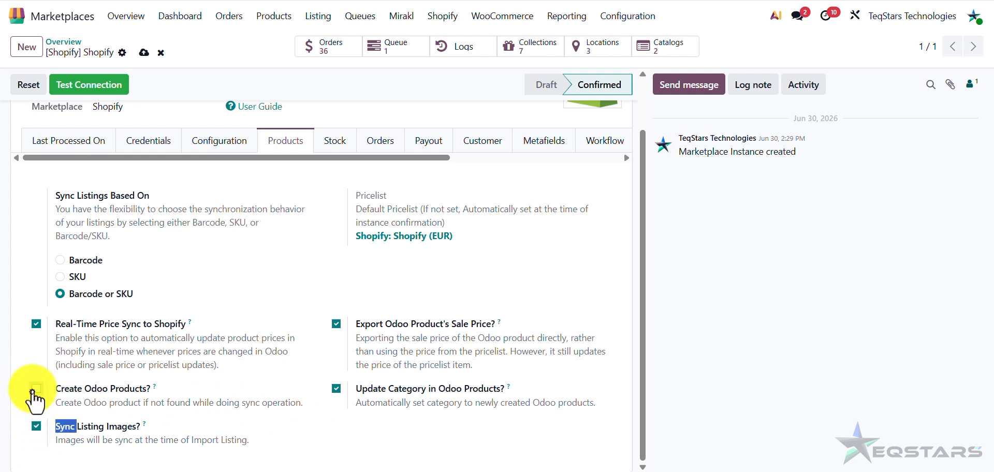
pyautogui.click(34, 388)
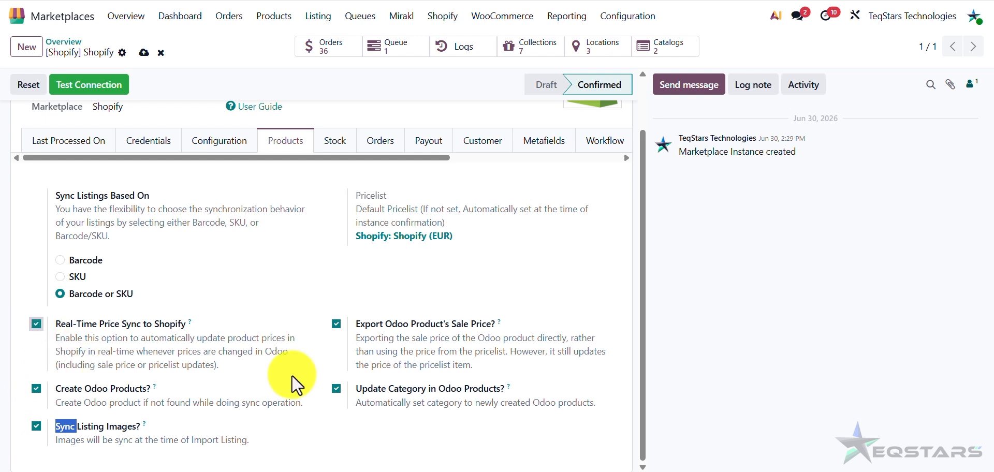
pyautogui.click(337, 323)
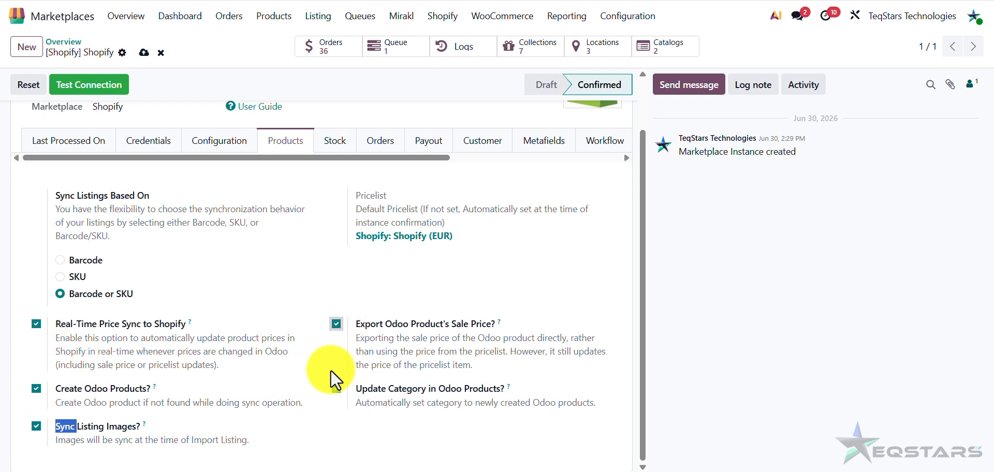
pyautogui.click(337, 389)
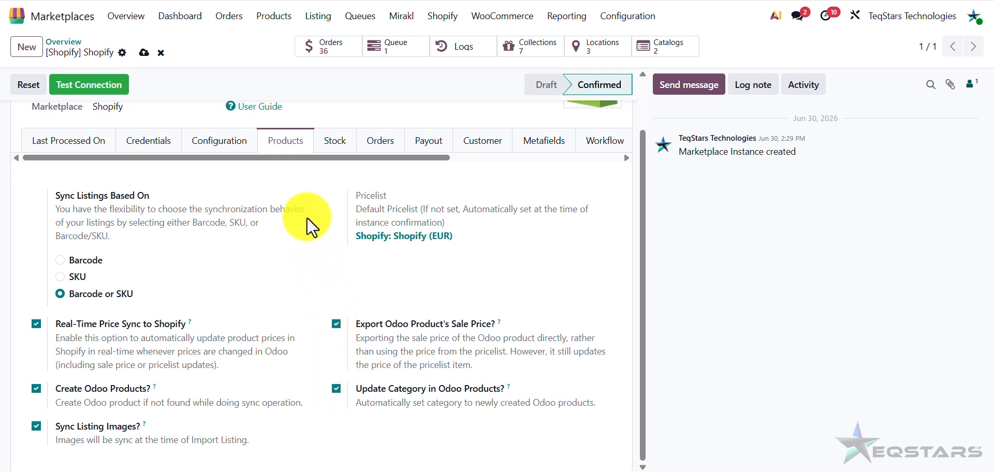
# Add a Create Product webhook event to the Shopify instance, activate it and save the record
pyautogui.moveTo(281, 156); pyautogui.dragTo(523, 176)
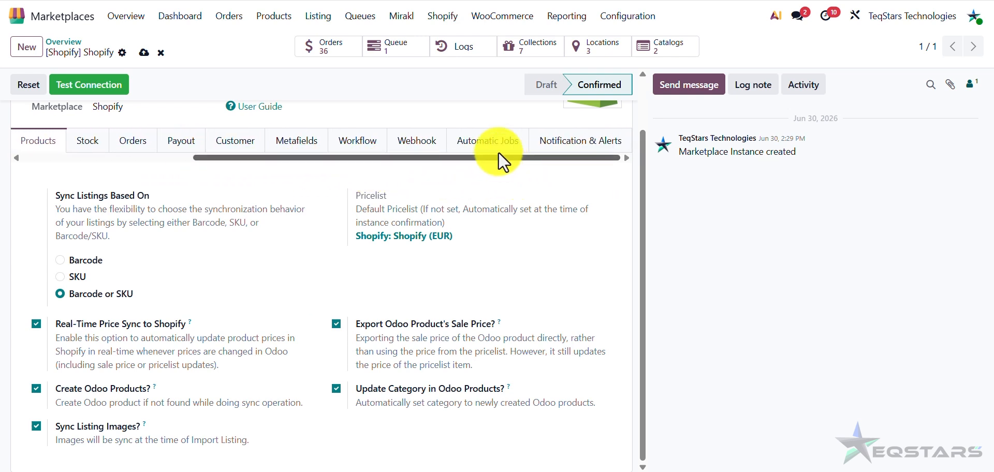
pyautogui.click(407, 150)
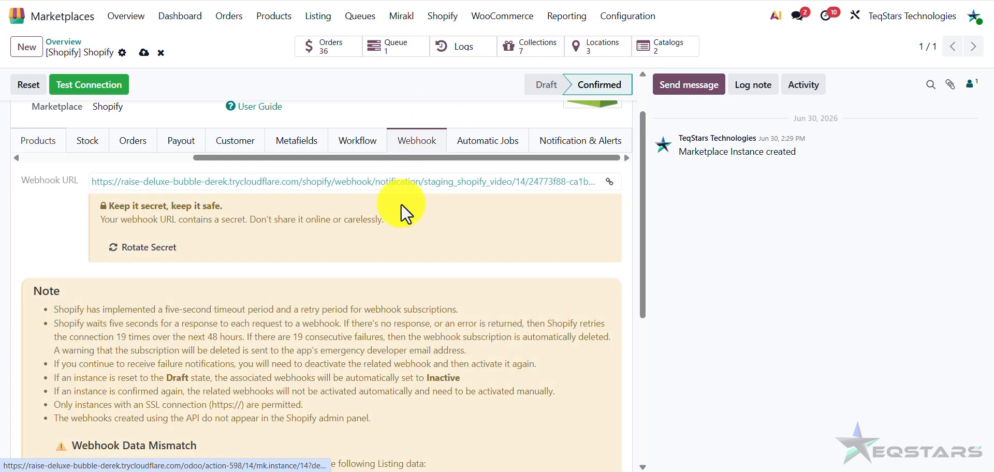
pyautogui.scroll(-5, 397, 264)
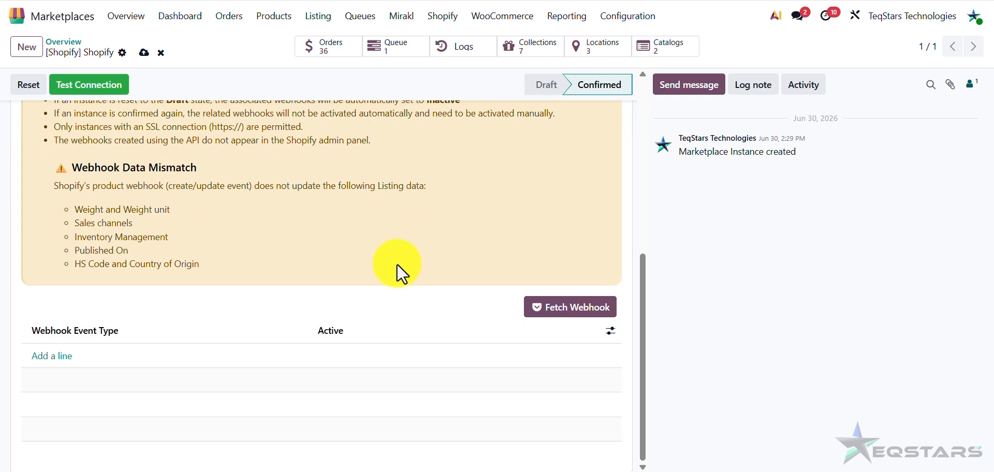
pyautogui.click(67, 348)
pyautogui.click(61, 353)
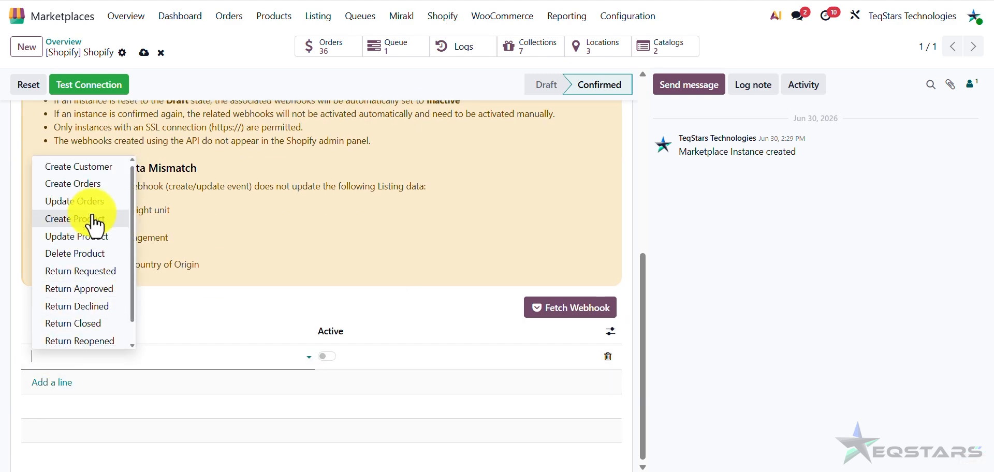
pyautogui.click(75, 219)
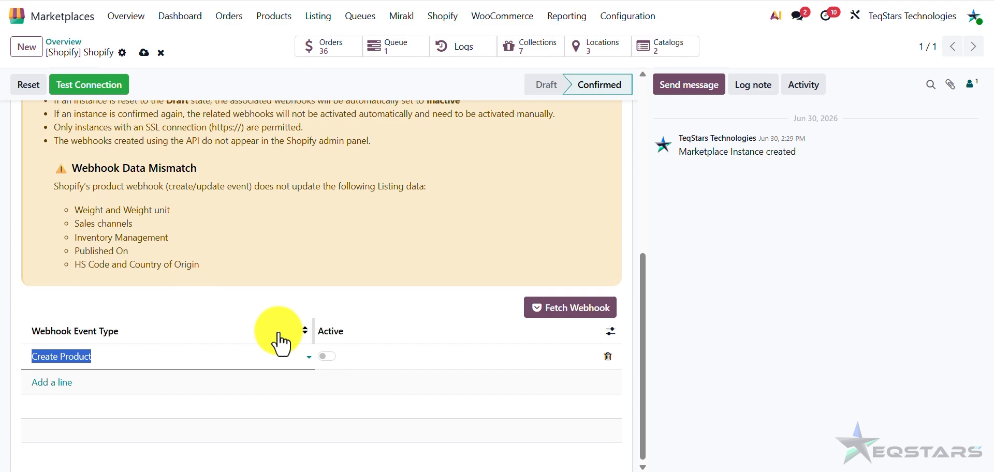
pyautogui.click(327, 356)
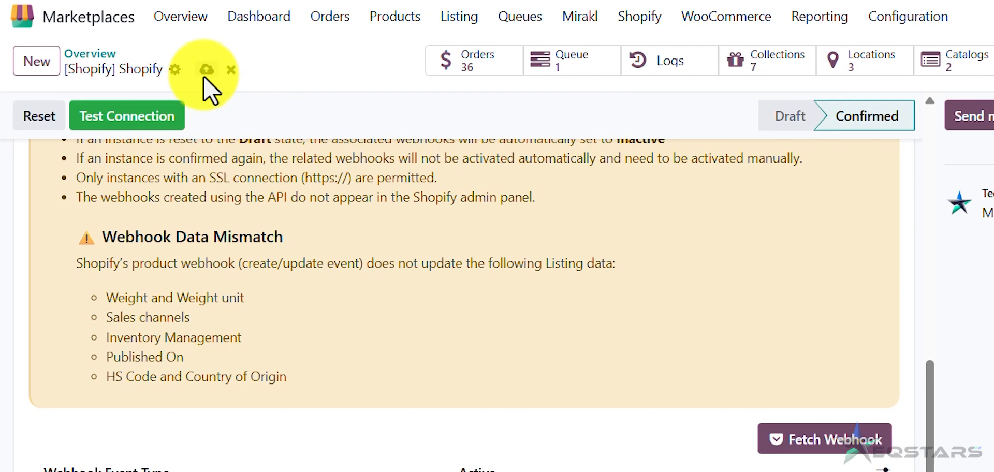
pyautogui.click(143, 53)
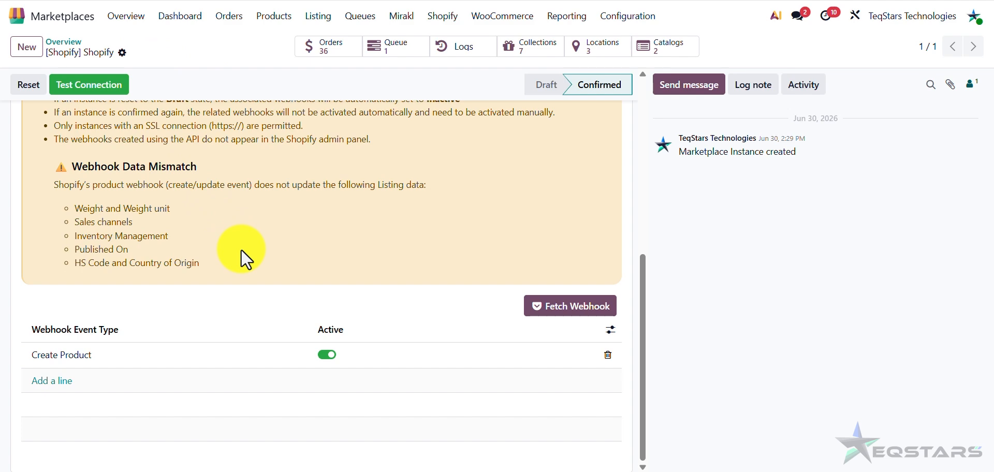
# Add an Update Product webhook event to the Shopify instance, activate it and save the record
pyautogui.scroll(6, 242, 250)
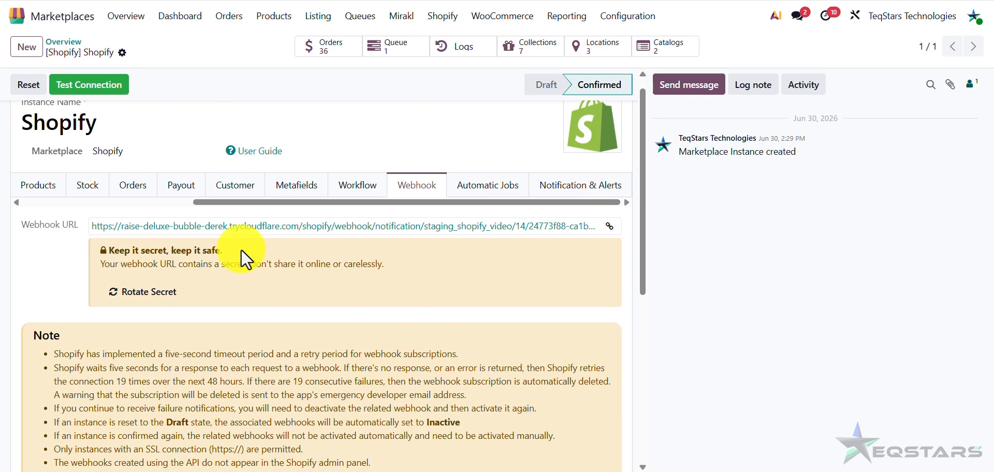
pyautogui.scroll(-5, 241, 249)
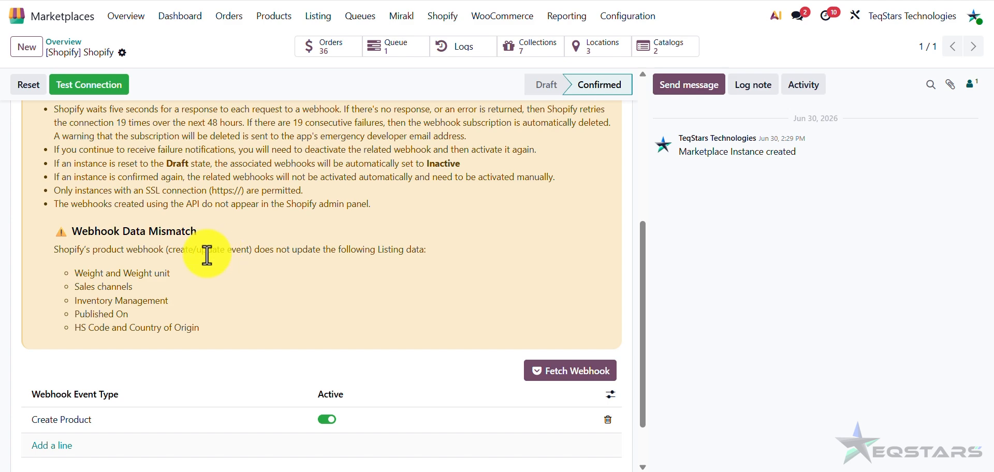
pyautogui.click(44, 444)
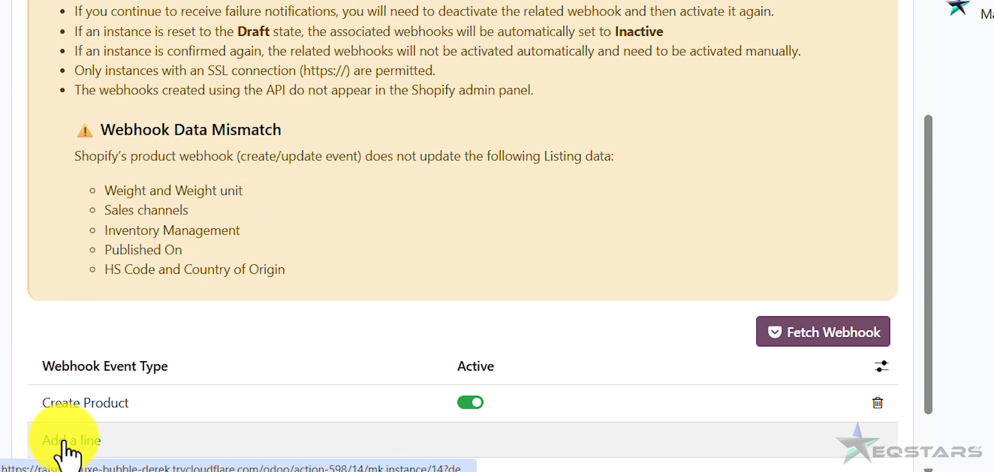
pyautogui.click(63, 440)
pyautogui.click(111, 278)
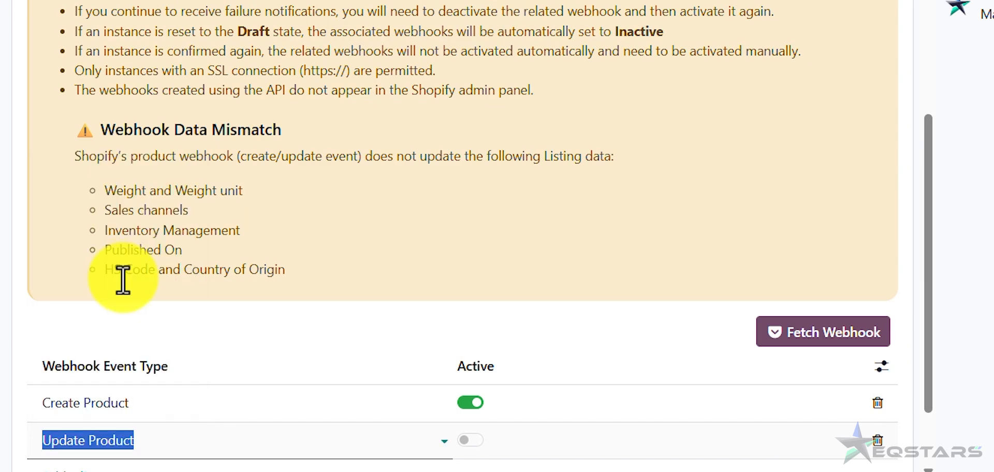
pyautogui.click(469, 440)
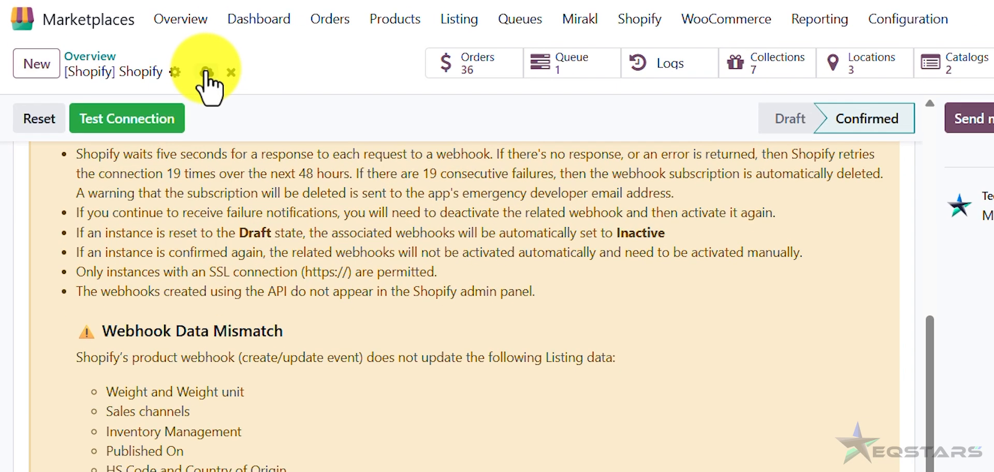
pyautogui.click(144, 53)
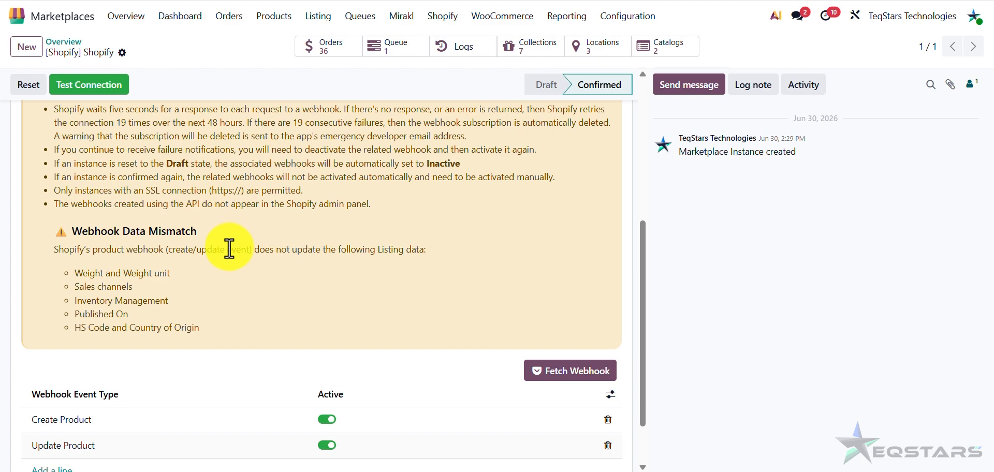
# Display the Webhook ID column in the webhook list to view the IDs, and hide it again
pyautogui.scroll(5, 272, 286)
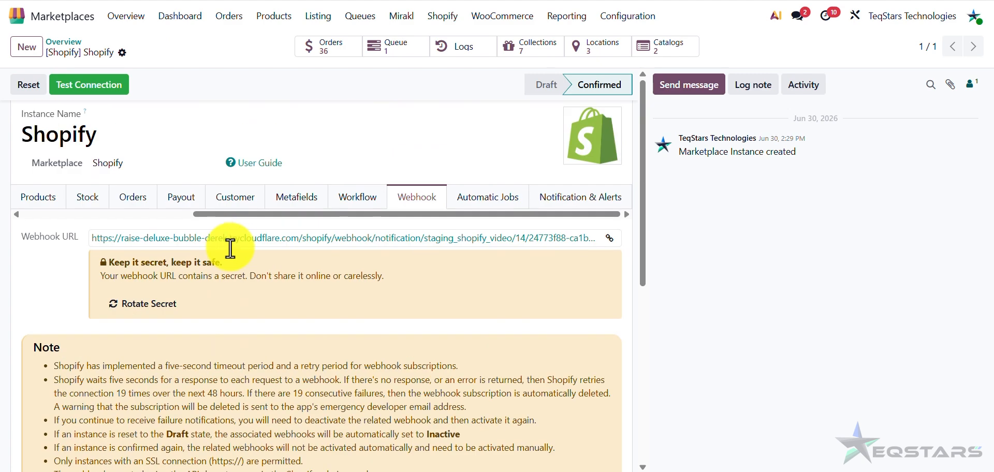
pyautogui.scroll(-5, 230, 249)
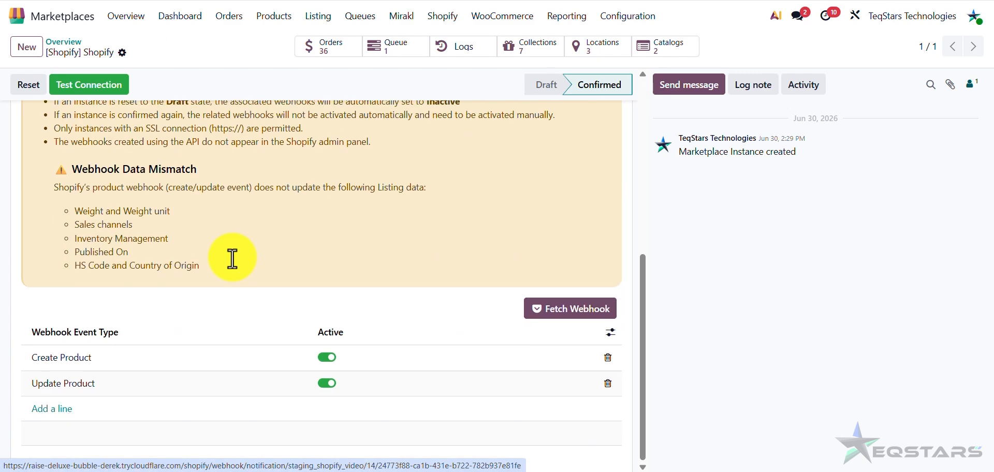
pyautogui.click(609, 329)
pyautogui.click(597, 352)
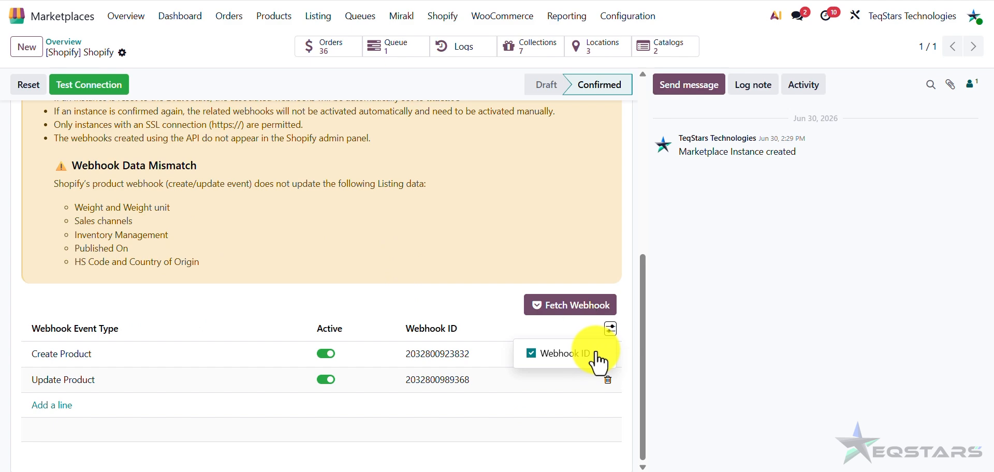
pyautogui.click(596, 353)
pyautogui.click(335, 312)
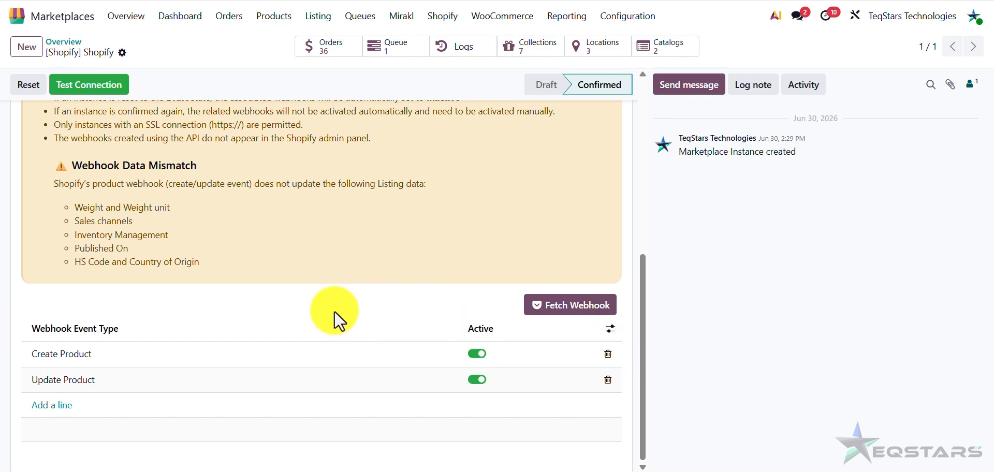
# Open the Shopify instance's operations from the marketplace overview and choose Import with Import Listings
pyautogui.scroll(5, 335, 311)
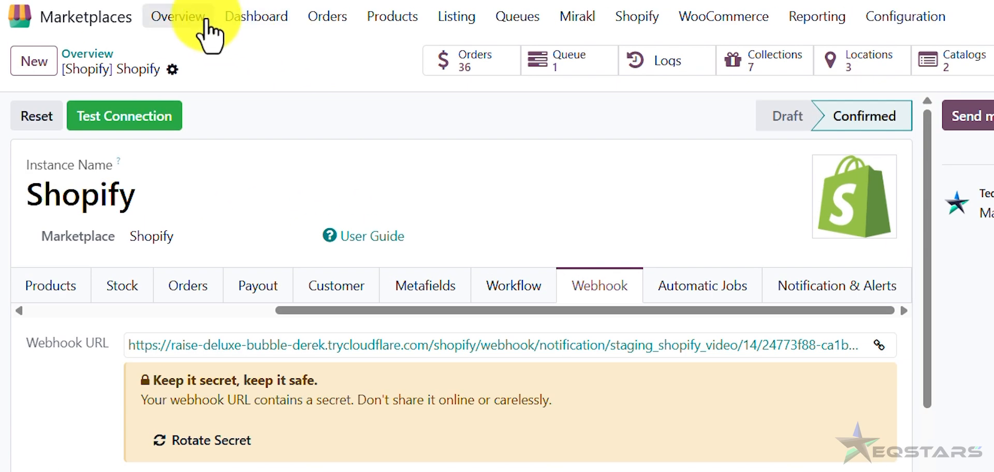
pyautogui.click(139, 16)
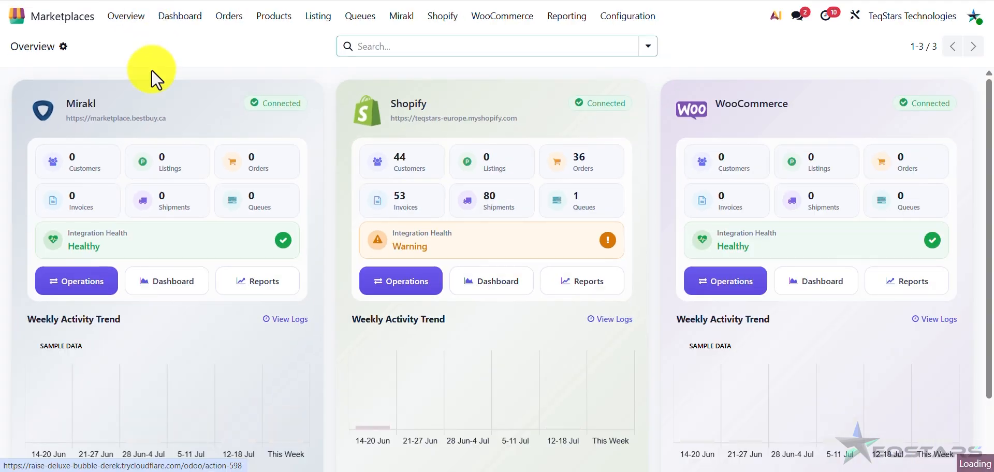
pyautogui.click(576, 400)
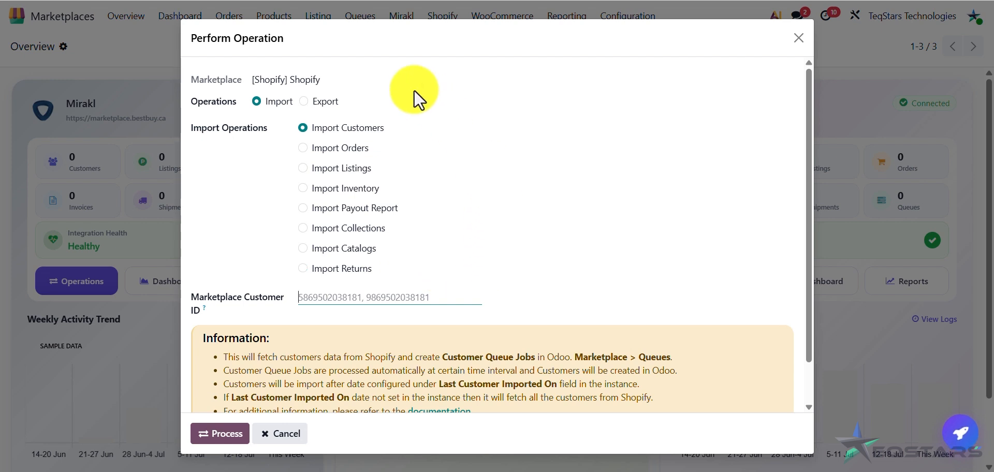
pyautogui.click(277, 107)
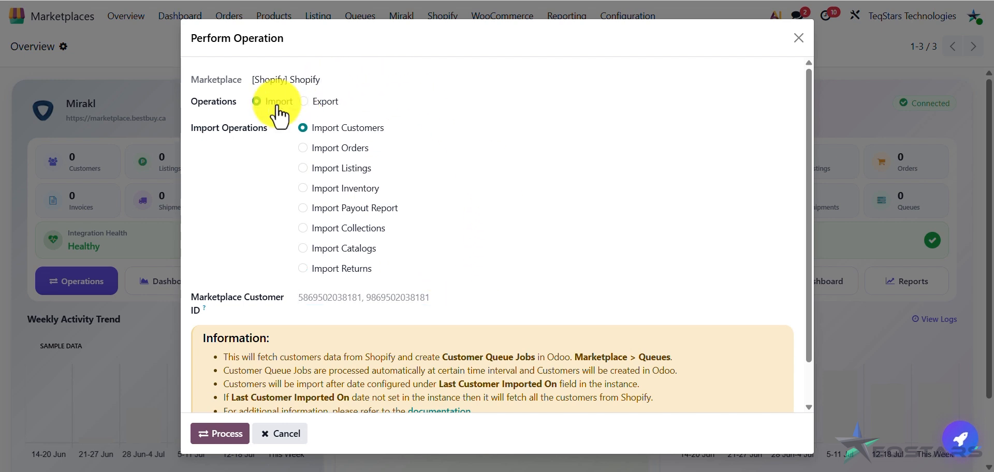
pyautogui.click(363, 172)
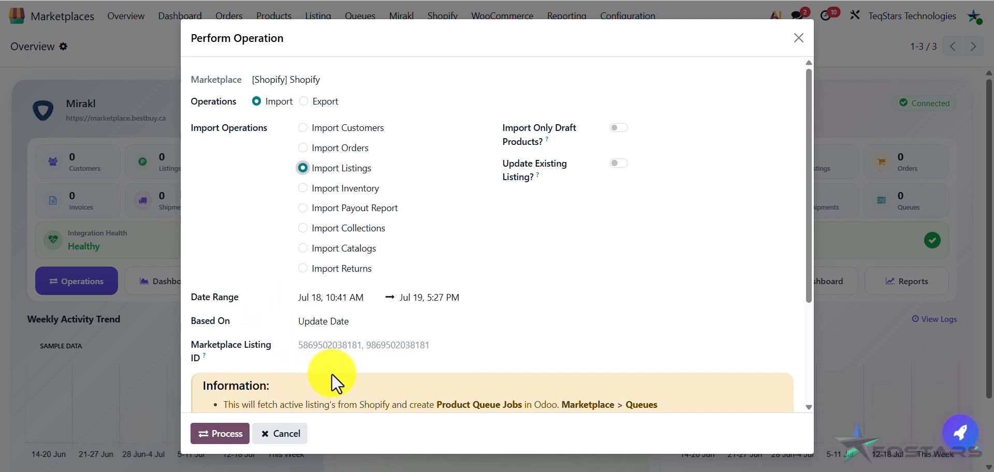
# Try out the Update Existing Listing option for the listing import and switch it back off
pyautogui.click(339, 345)
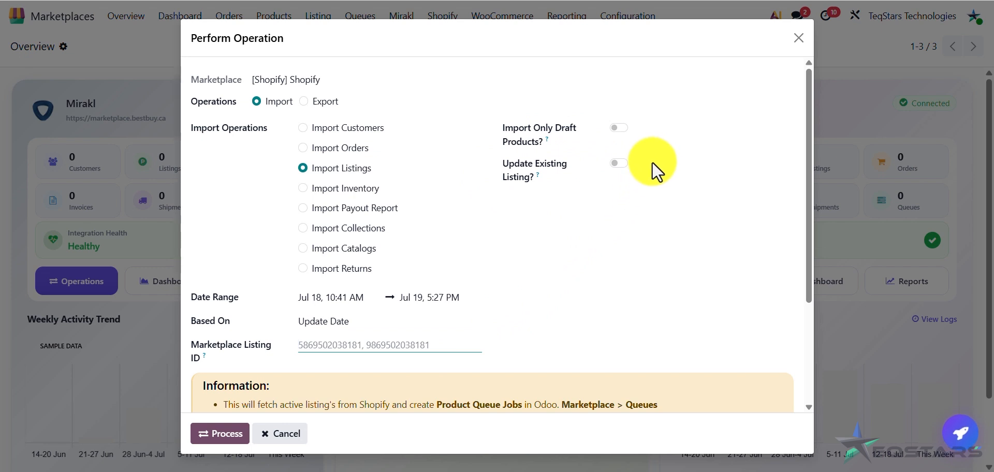
pyautogui.click(624, 163)
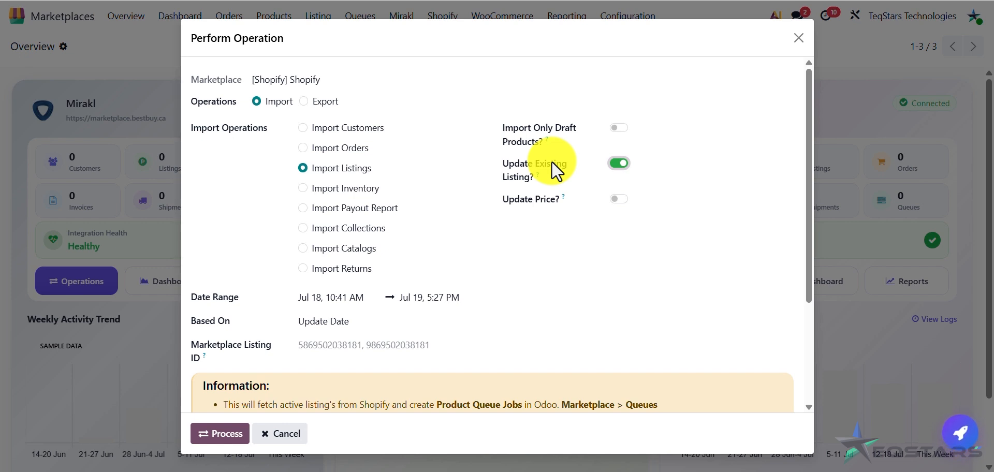
pyautogui.click(619, 163)
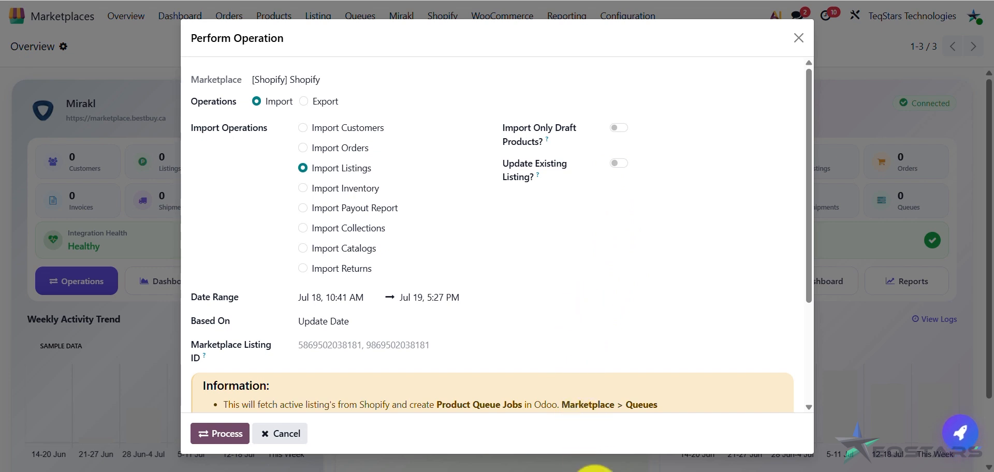
# Switch to the Shopify admin and copy the Silk Touch Hand Cream product's ID from the page address
pyautogui.moveTo(595, 471)
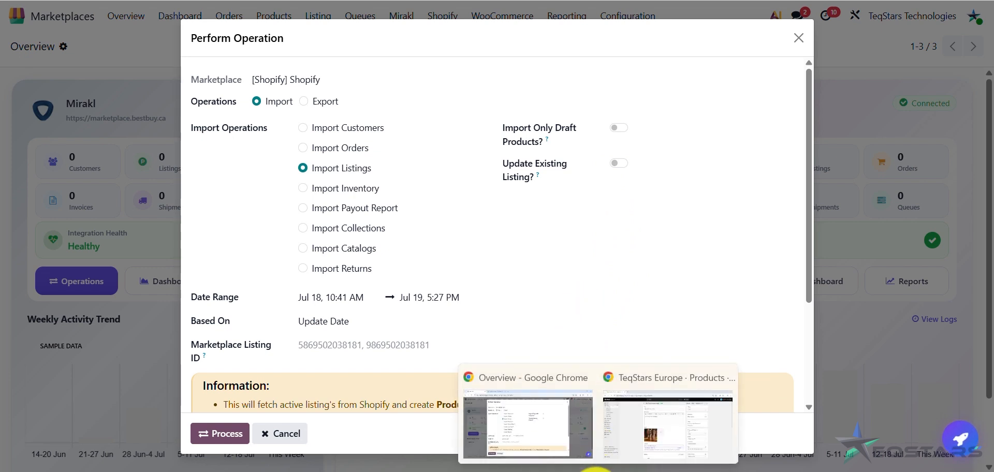
pyautogui.click(657, 415)
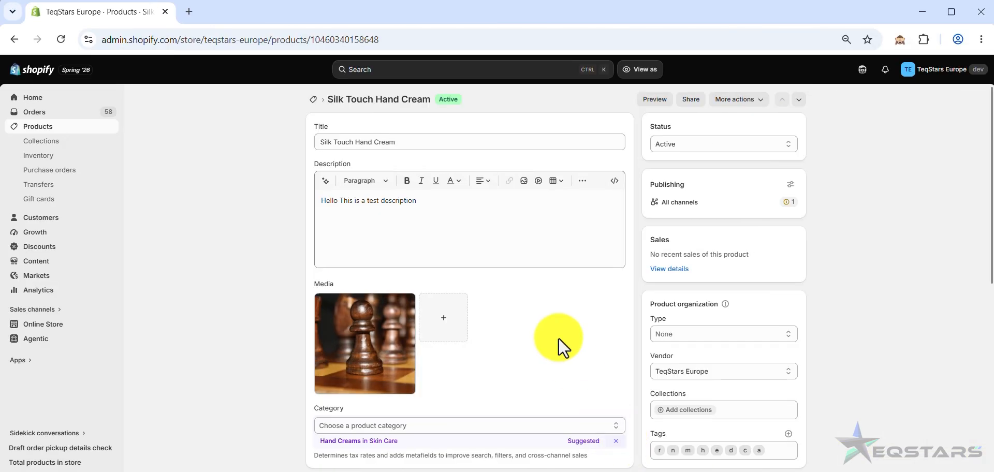
pyautogui.doubleClick(326, 40)
pyautogui.hotkey('ctrl', 'c')
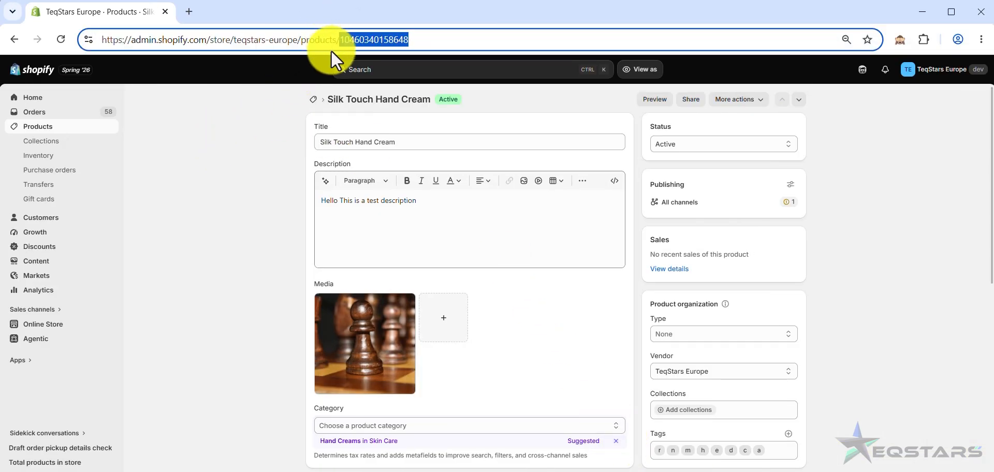
pyautogui.click(558, 459)
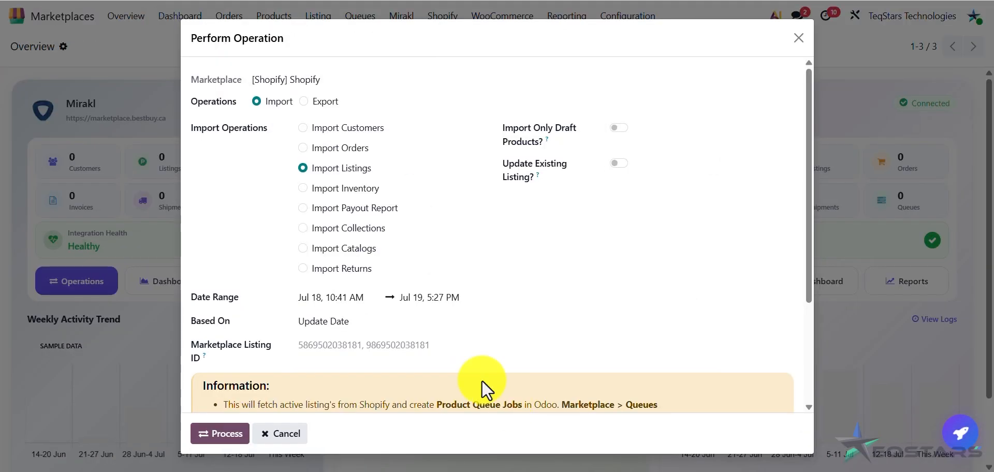
pyautogui.click(371, 345)
pyautogui.hotkey('ctrl', 'v')
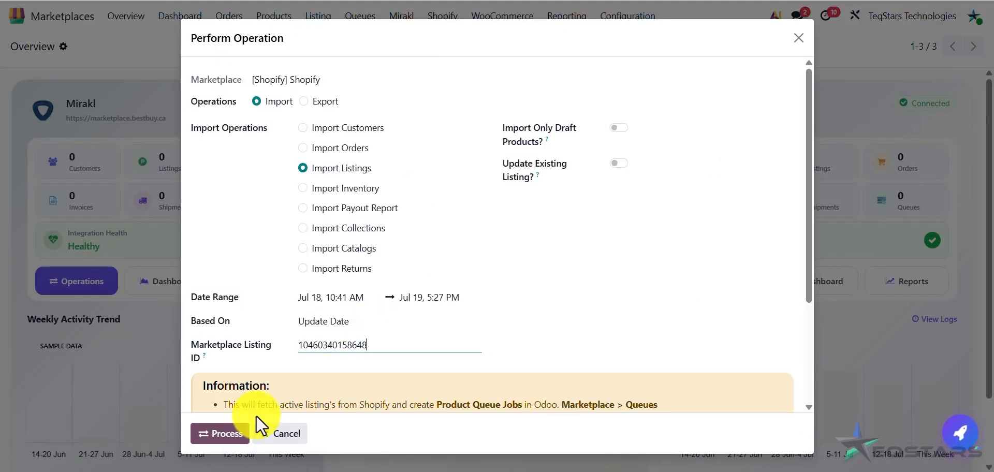
pyautogui.click(227, 435)
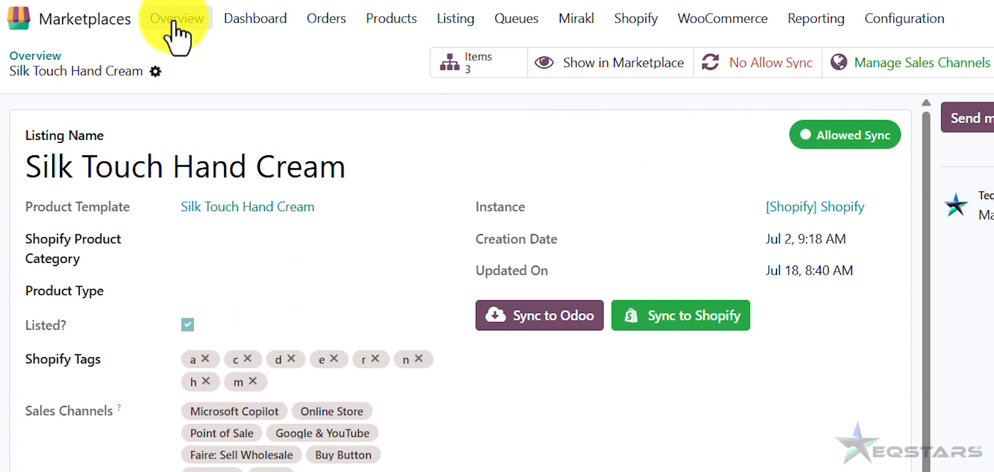
# Start another Import Listings operation for the Shopify instance and set its date range to Jul 12 through Jul 24
pyautogui.click(174, 31)
pyautogui.click(435, 283)
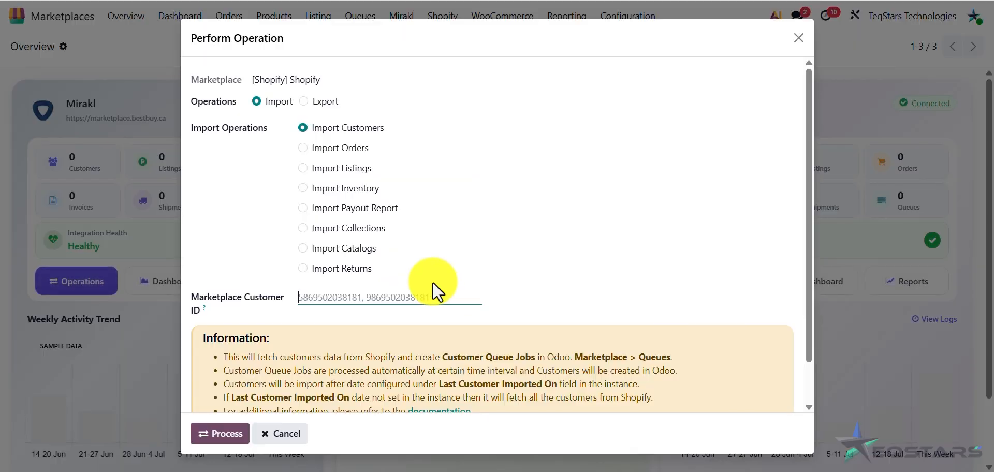
pyautogui.click(343, 170)
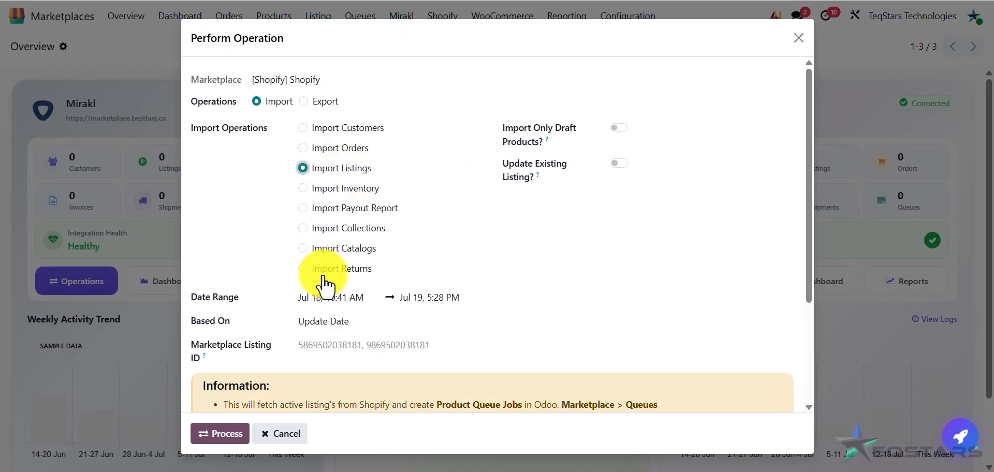
pyautogui.click(327, 298)
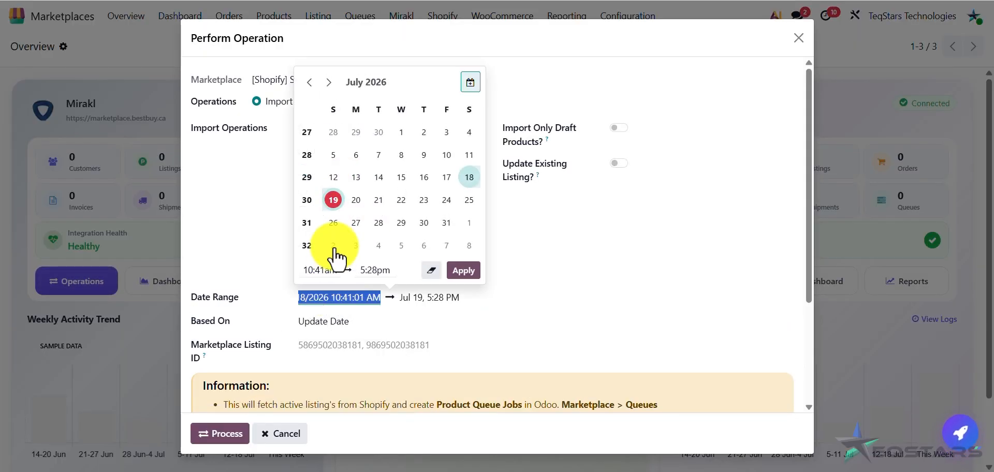
pyautogui.click(333, 179)
pyautogui.click(446, 201)
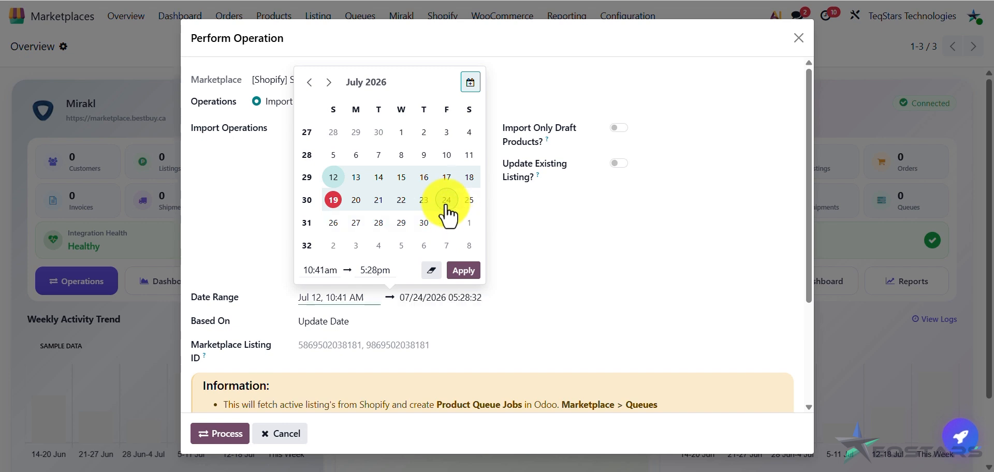
pyautogui.click(595, 310)
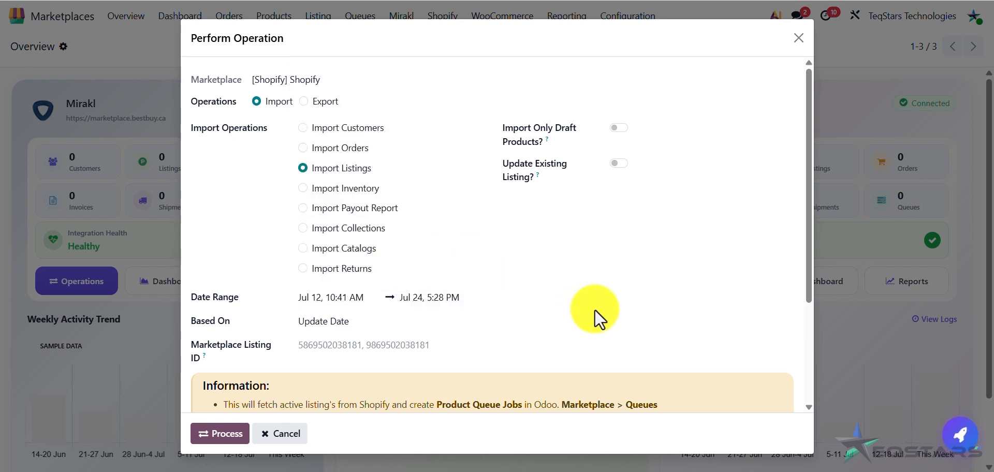
# Try basing the import's date range on Create Date and set it back to Update Date
pyautogui.click(407, 318)
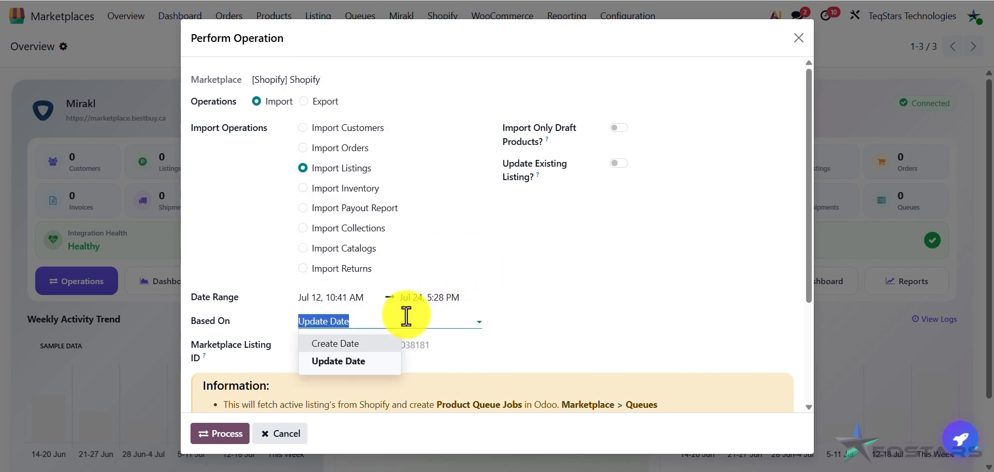
pyautogui.click(365, 364)
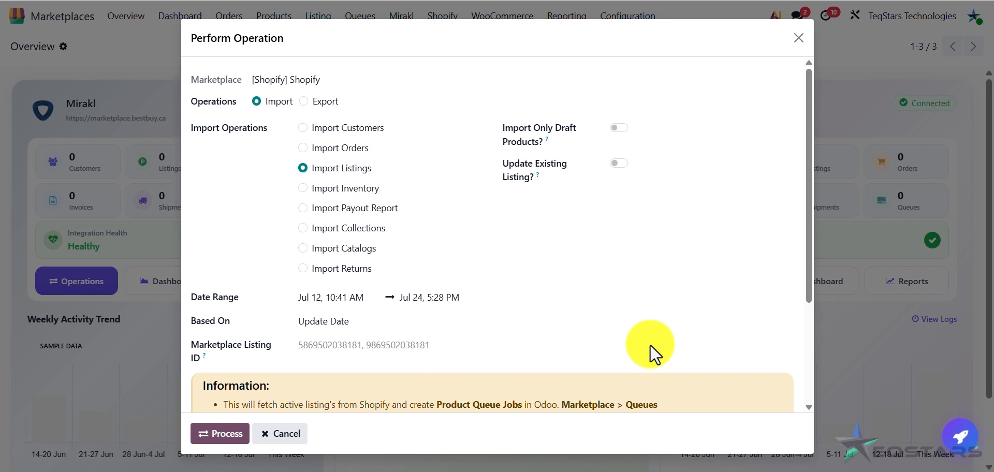
pyautogui.click(389, 328)
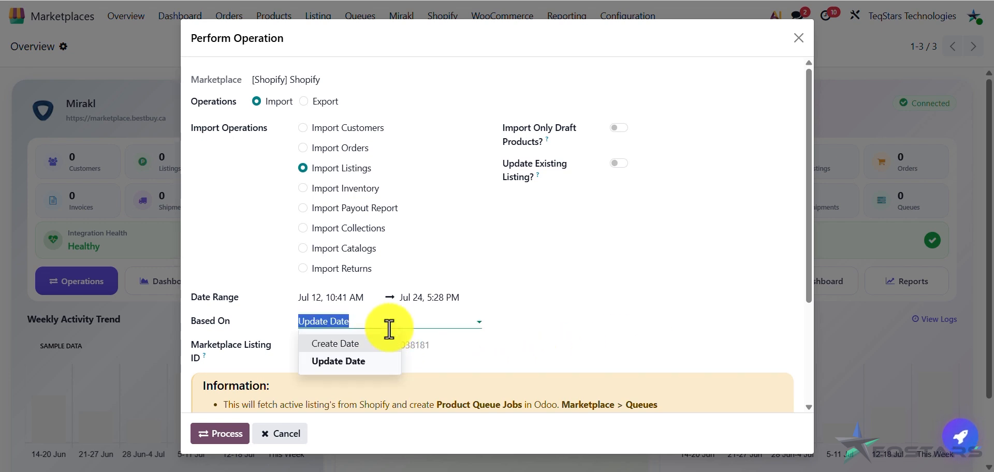
pyautogui.click(373, 350)
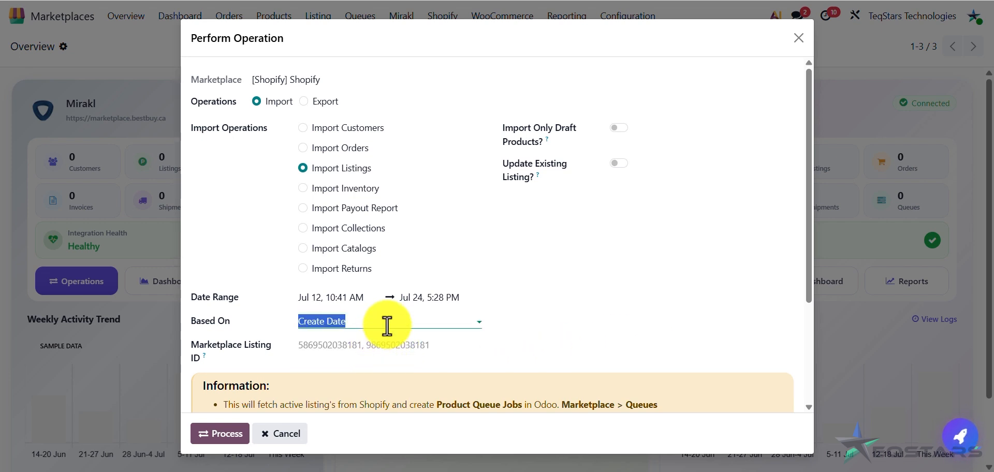
pyautogui.click(386, 324)
pyautogui.click(379, 362)
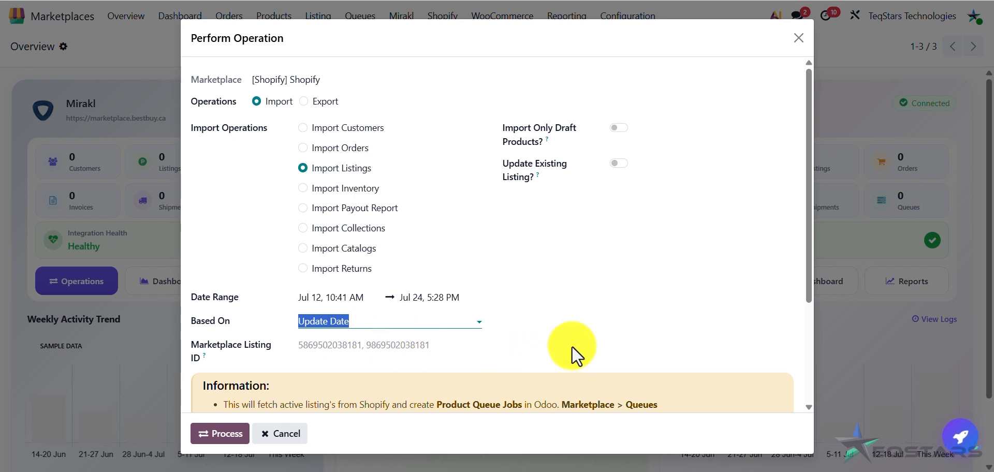
pyautogui.click(611, 337)
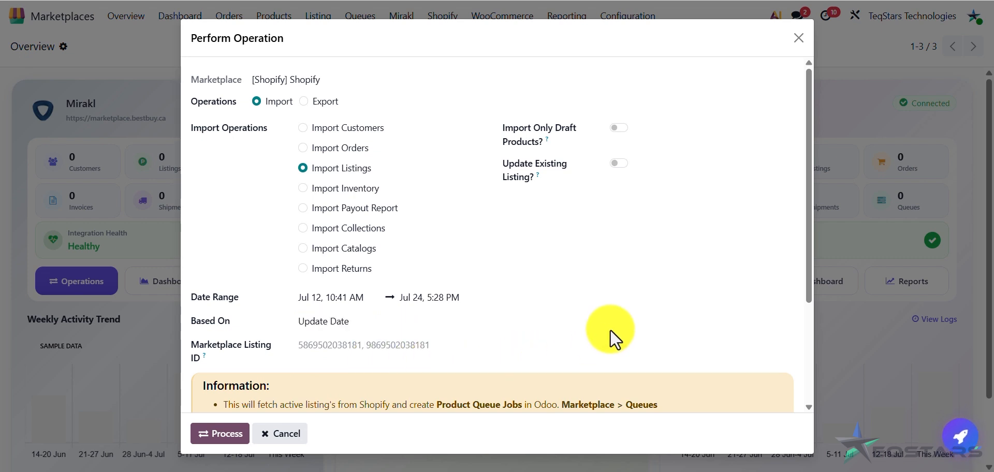
# Set the listing import's date range to Jul 1, from 10:41 AM to 5:28 PM
pyautogui.click(337, 298)
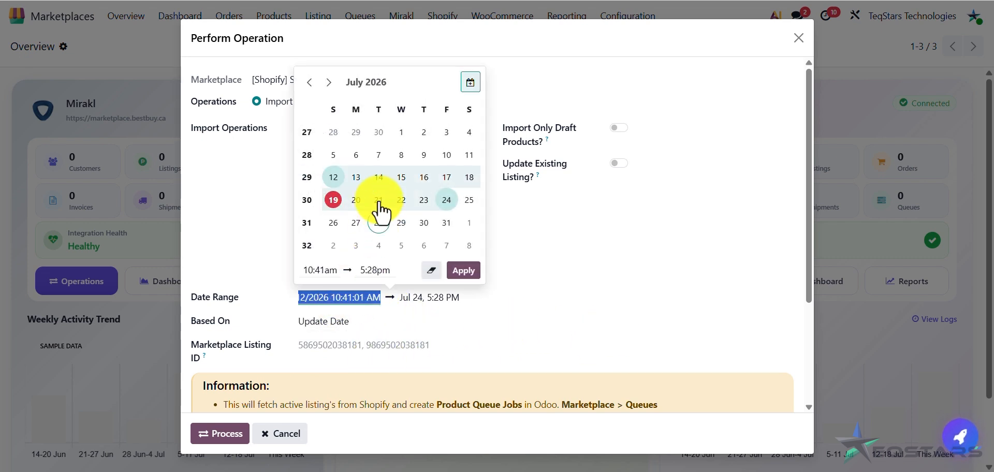
pyautogui.click(402, 133)
pyautogui.click(454, 274)
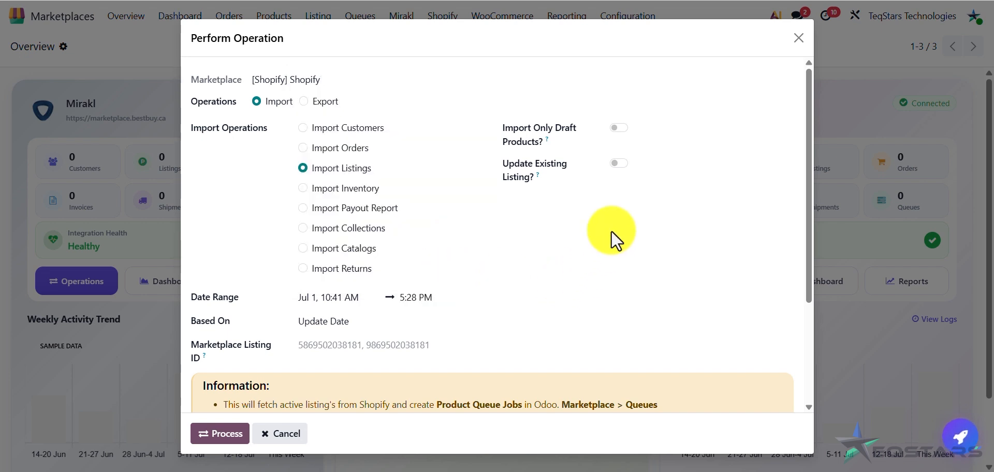
# Try enabling Import Only Draft Products and Update Existing Listing, switching each option back off
pyautogui.click(626, 129)
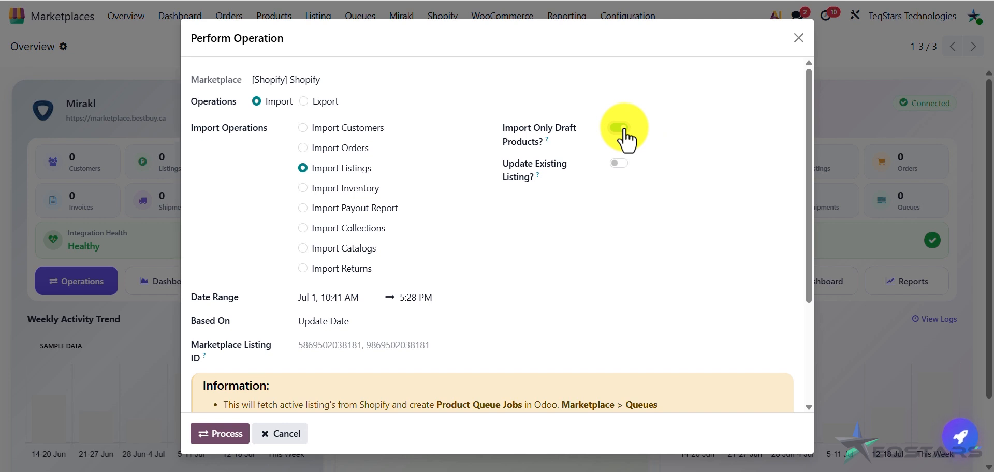
pyautogui.click(625, 134)
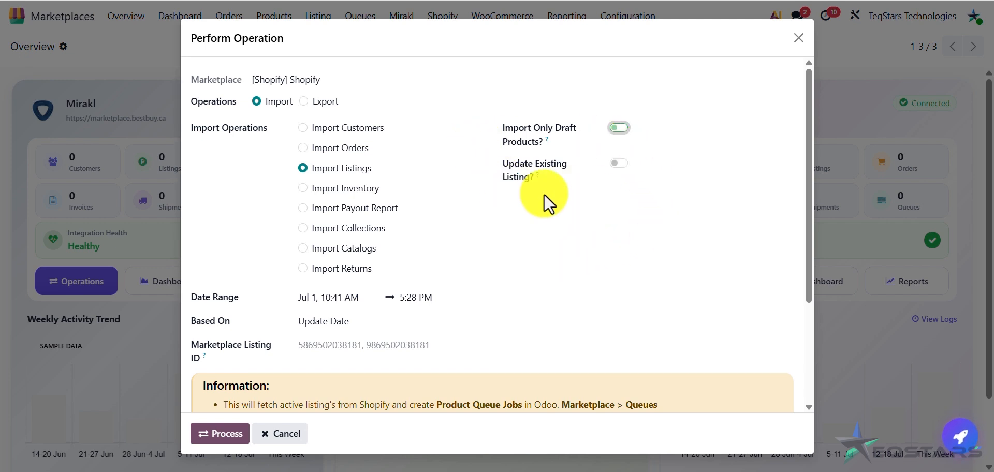
pyautogui.click(619, 164)
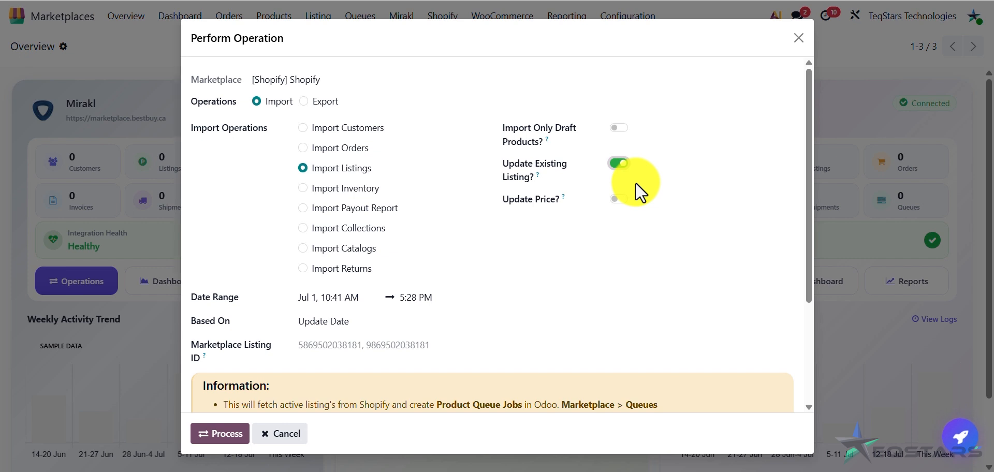
pyautogui.click(622, 165)
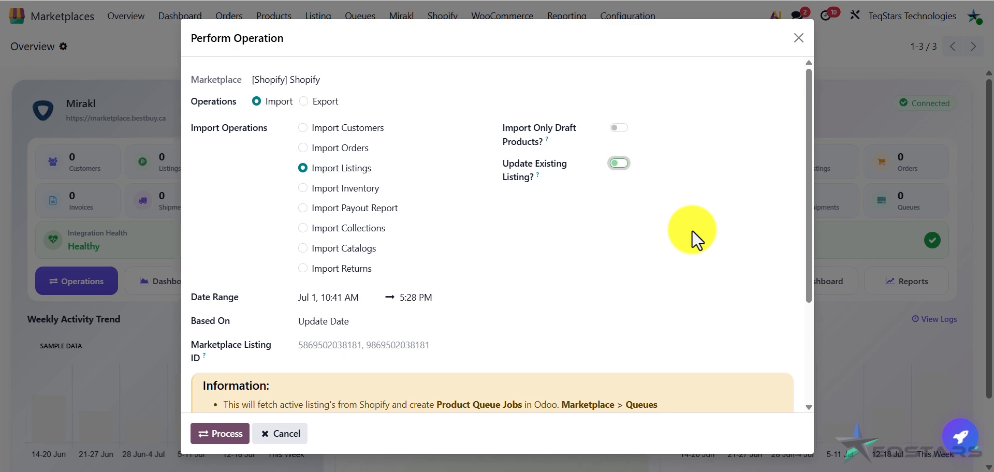
# Process the Shopify listing import and manually process the resulting product import queue
pyautogui.click(221, 435)
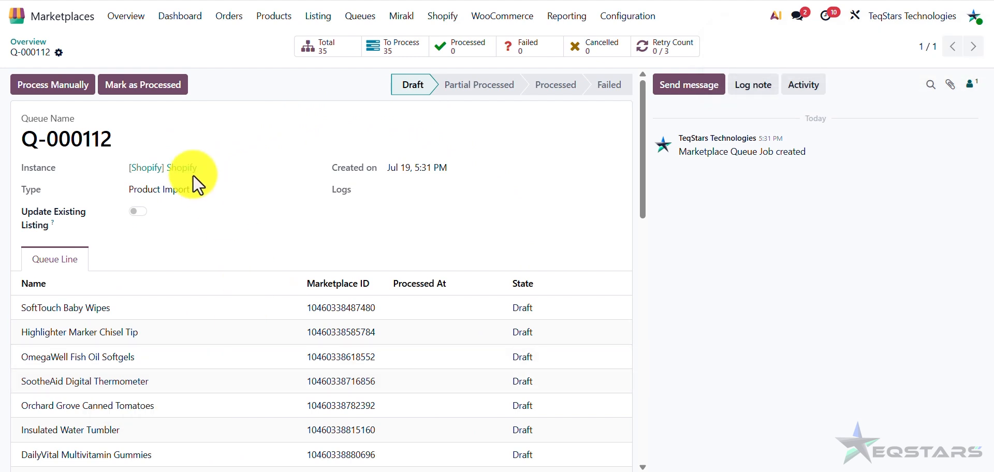
pyautogui.click(50, 91)
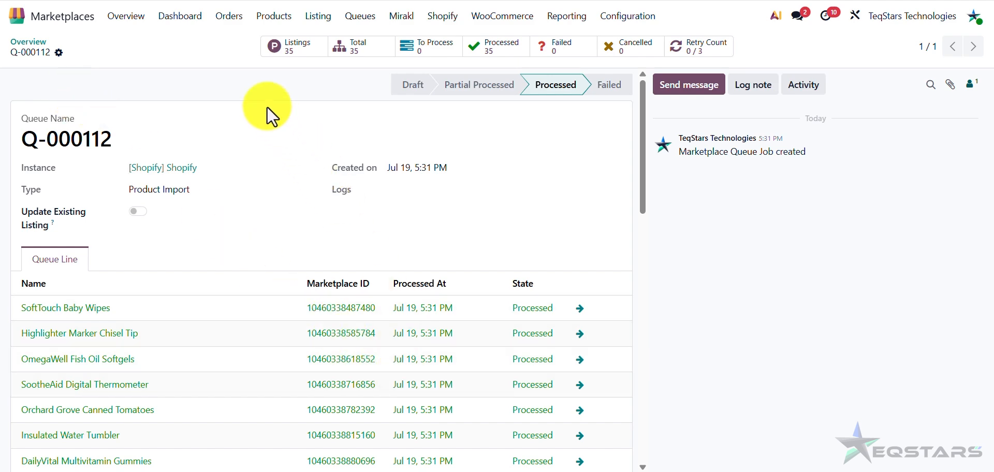
# Open the Shopify instance's listings from the overview and look through the imported products
pyautogui.click(129, 16)
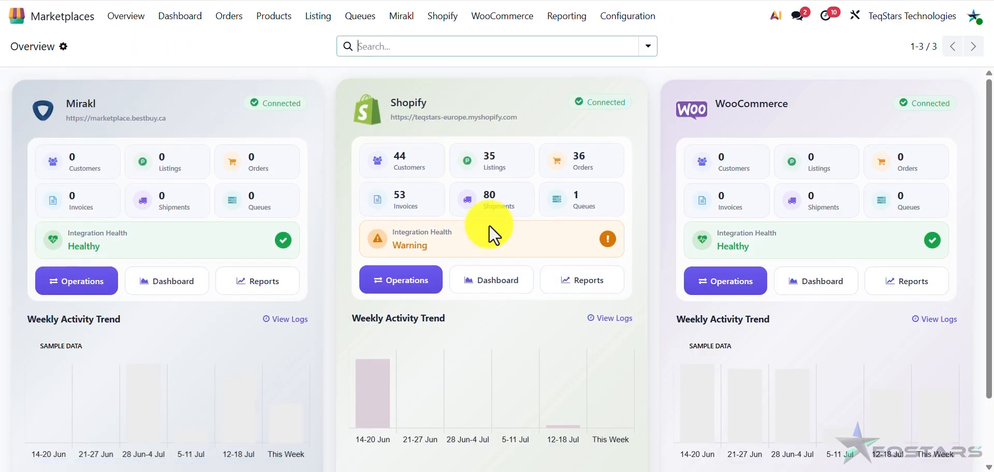
pyautogui.click(486, 161)
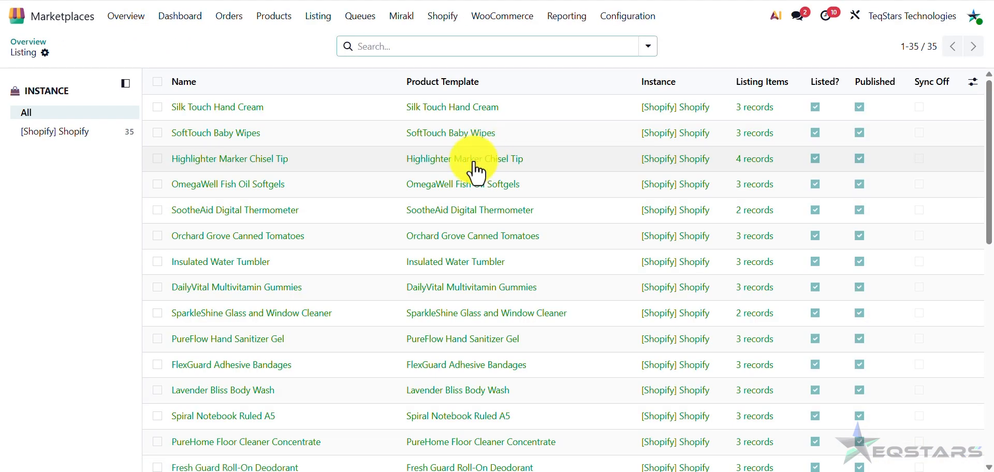
pyautogui.scroll(-10, 475, 171)
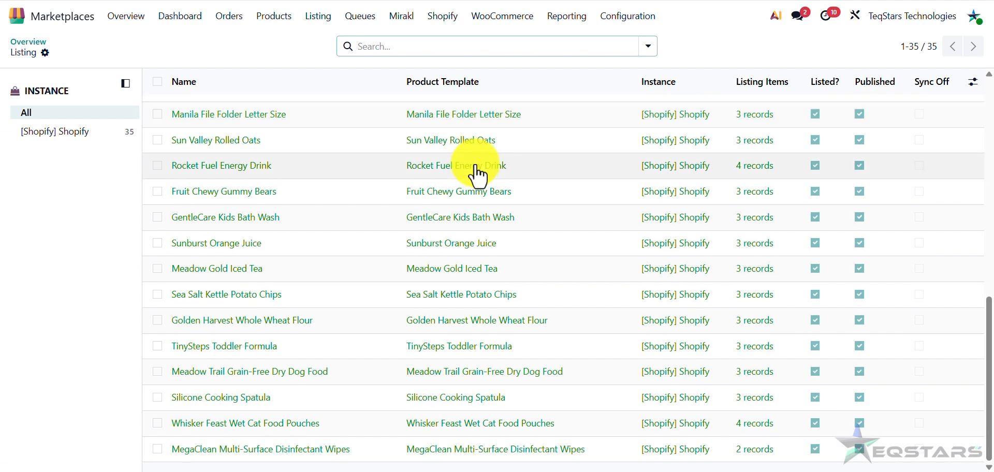
pyautogui.scroll(10, 476, 181)
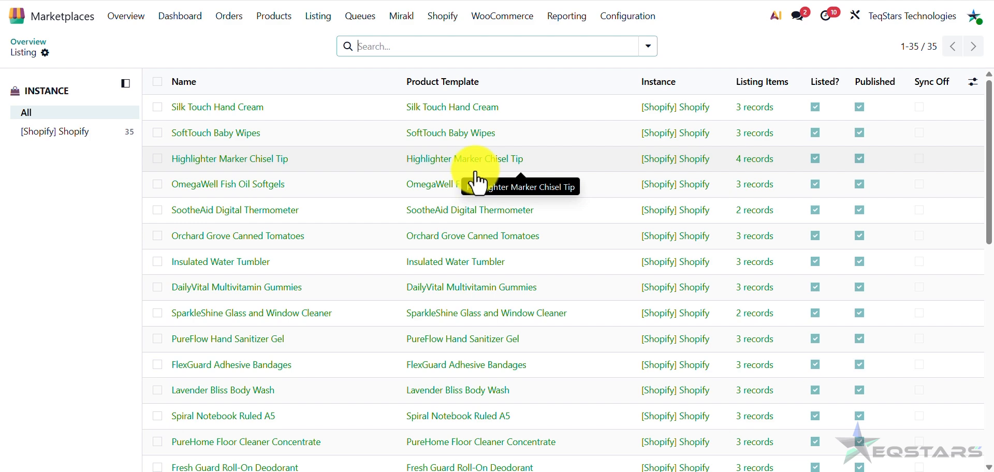
# Try to run an Export Listings operation for the Shopify instance, and close the operation dialog
pyautogui.click(128, 20)
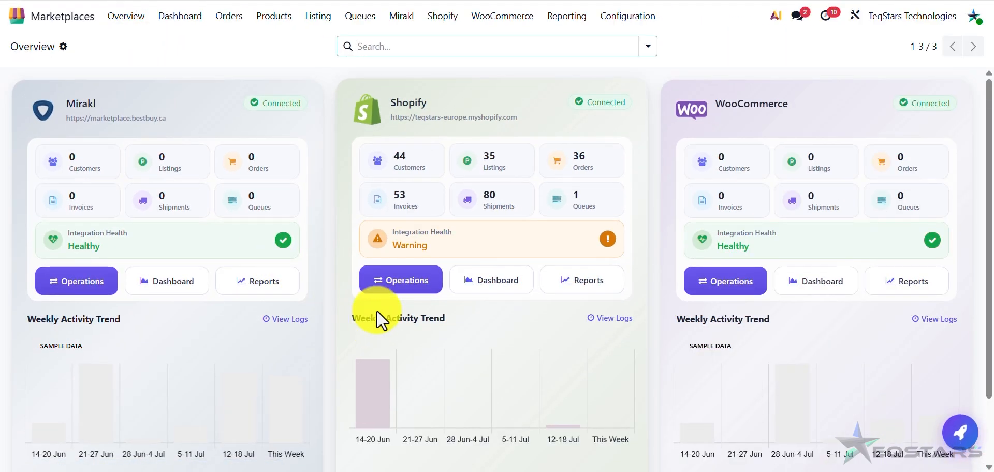
pyautogui.click(381, 283)
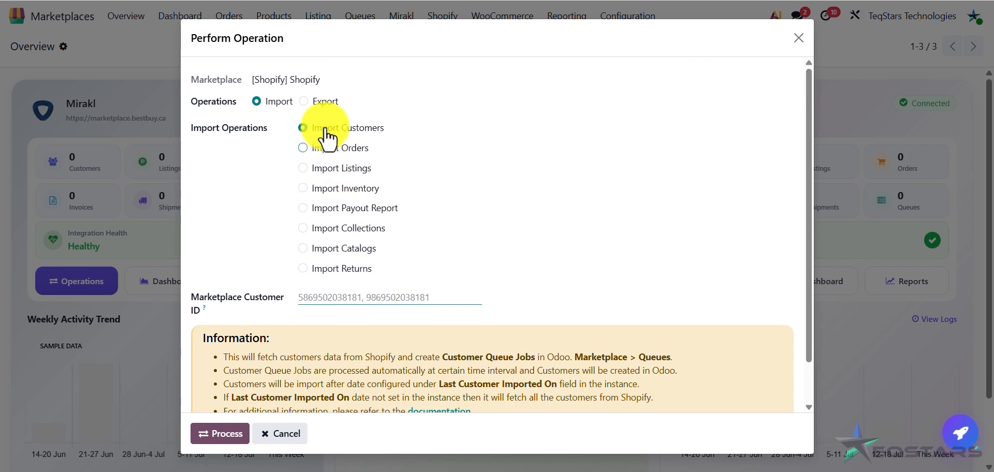
pyautogui.click(325, 103)
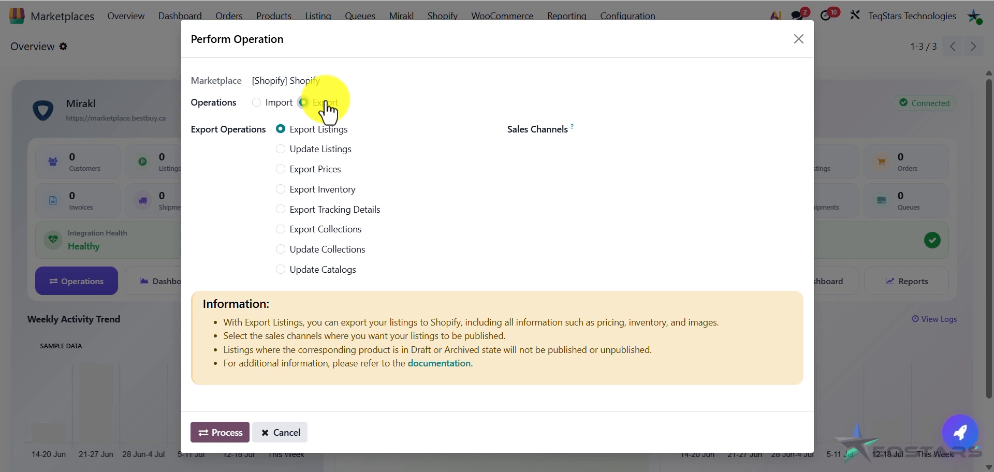
pyautogui.click(220, 433)
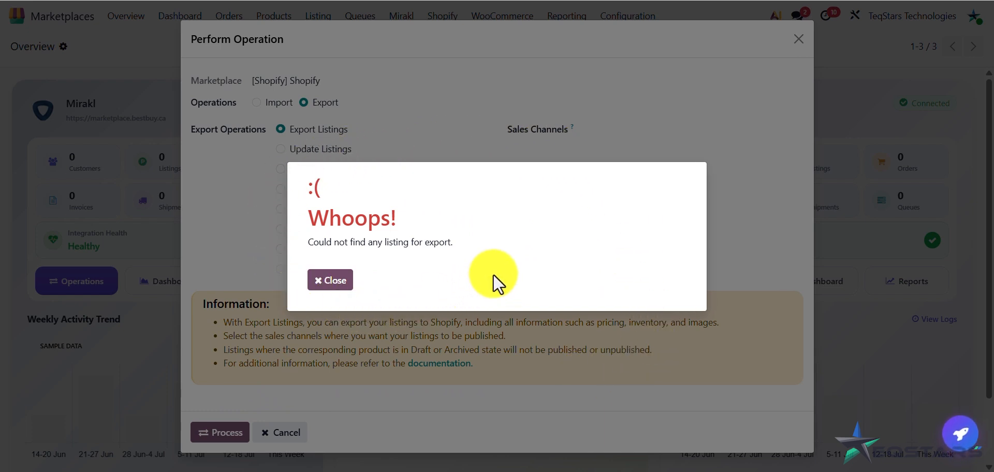
pyautogui.moveTo(458, 242); pyautogui.dragTo(290, 240)
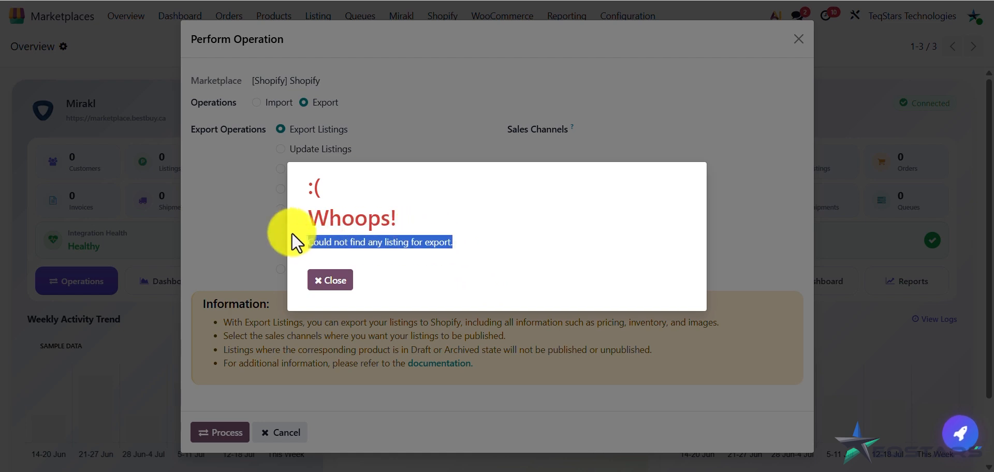
pyautogui.click(337, 242)
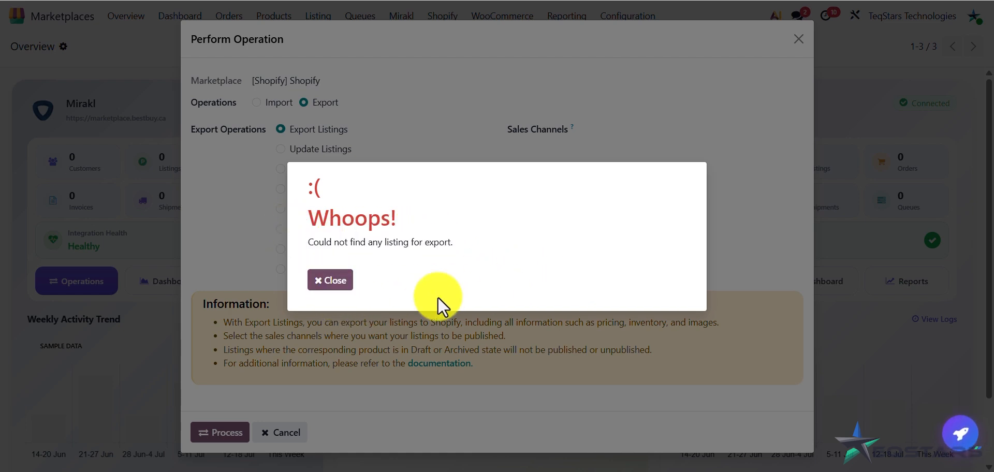
pyautogui.click(326, 284)
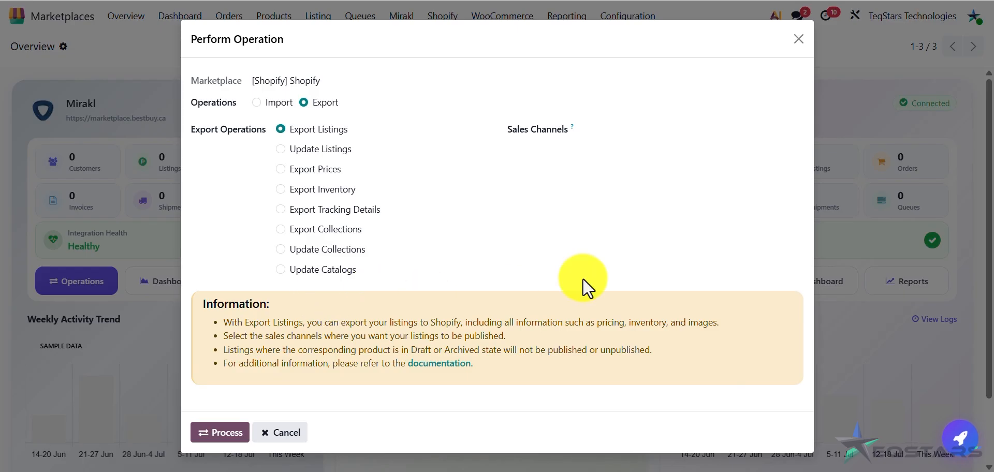
pyautogui.click(802, 39)
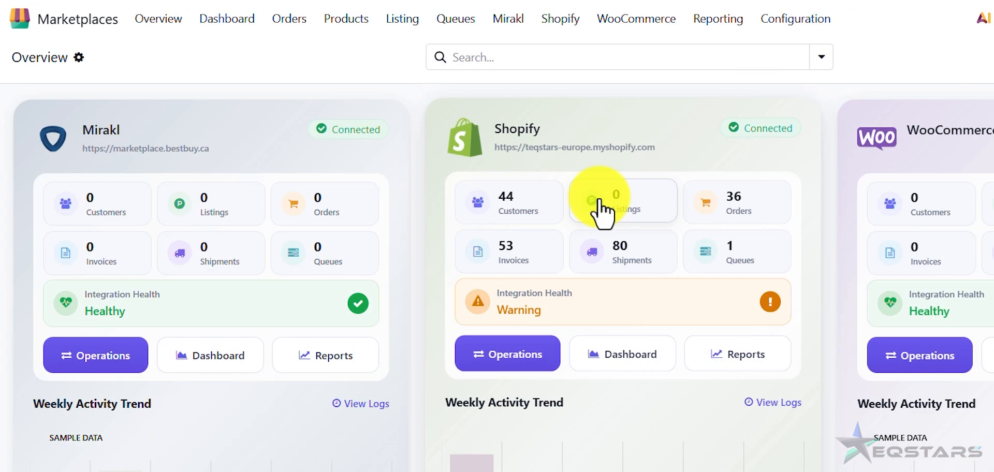
# Review all marketplace listings and view the Amazon Alexa product's record in the product catalog
pyautogui.click(402, 18)
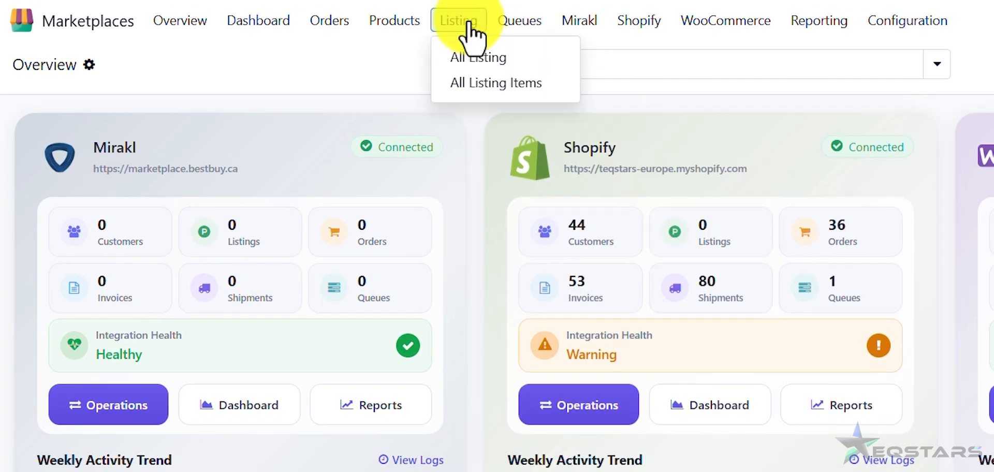
pyautogui.click(516, 57)
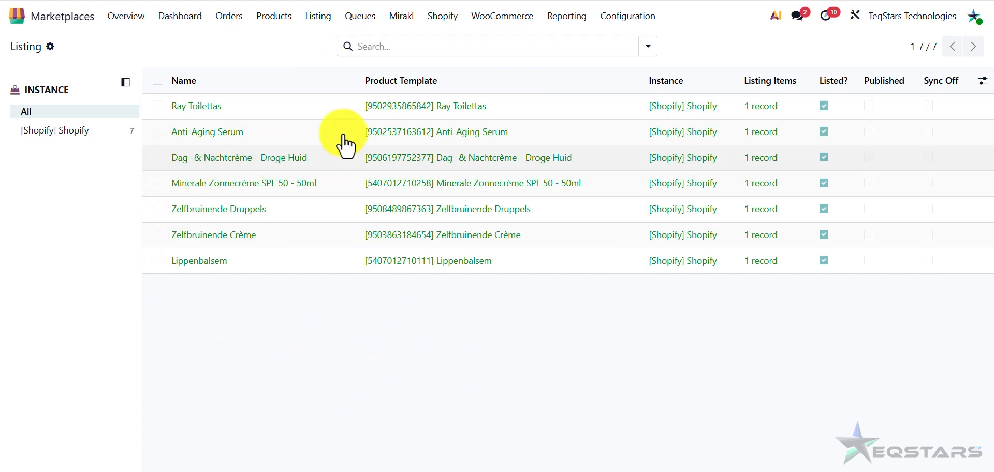
pyautogui.click(275, 17)
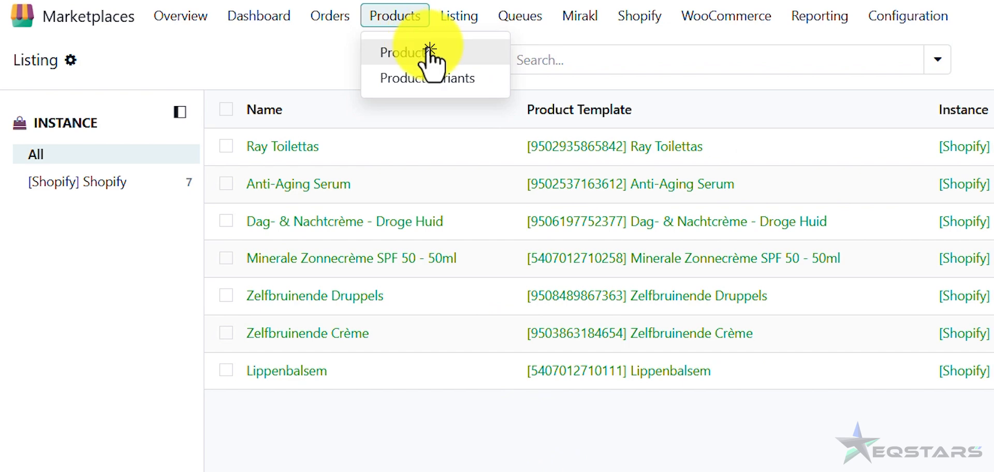
pyautogui.click(417, 52)
pyautogui.click(843, 322)
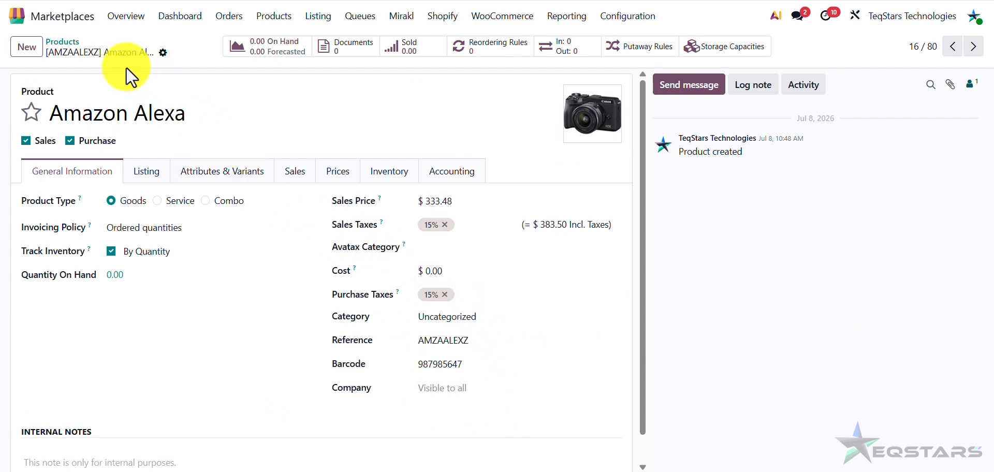
pyautogui.click(67, 52)
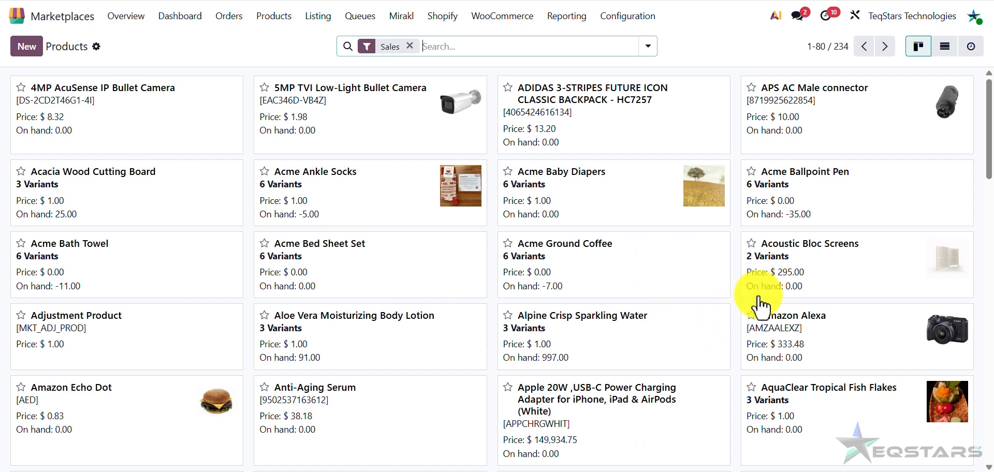
# Examine the Acoustic Bloc Screens product and its Black variant, and return to the product list
pyautogui.click(785, 282)
pyautogui.click(233, 47)
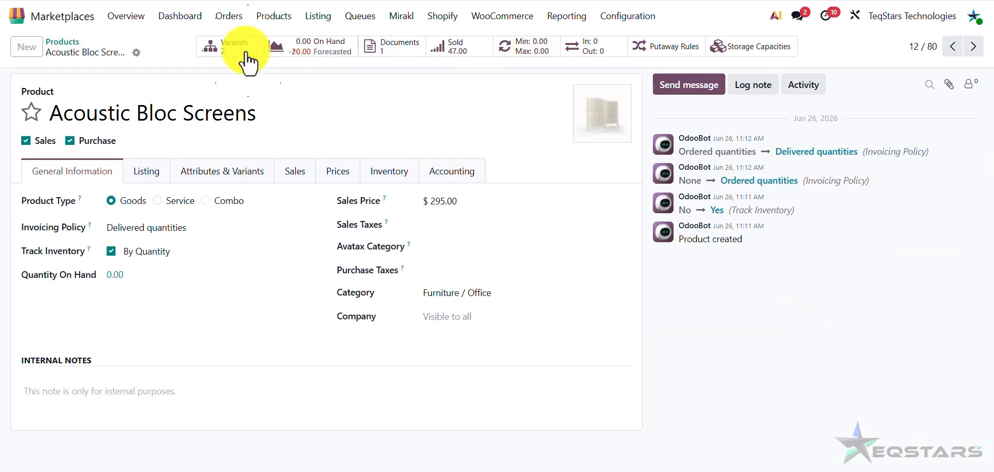
pyautogui.click(161, 137)
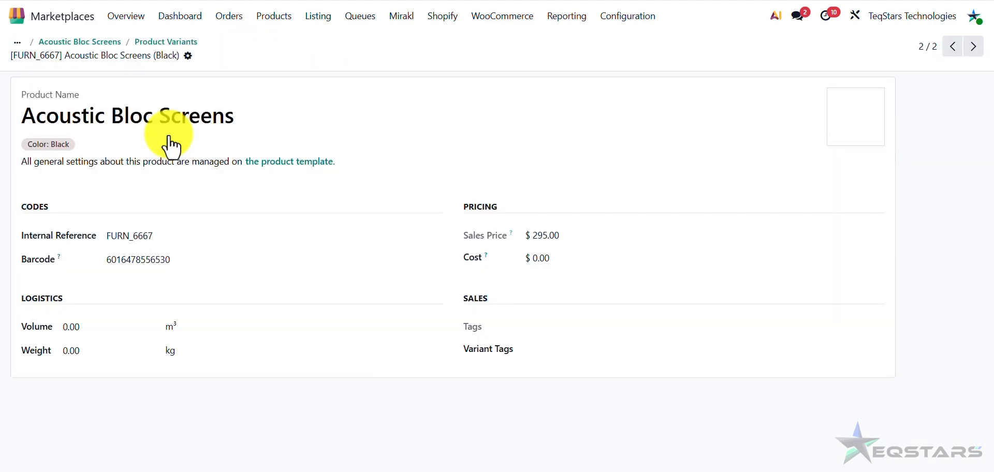
pyautogui.click(80, 43)
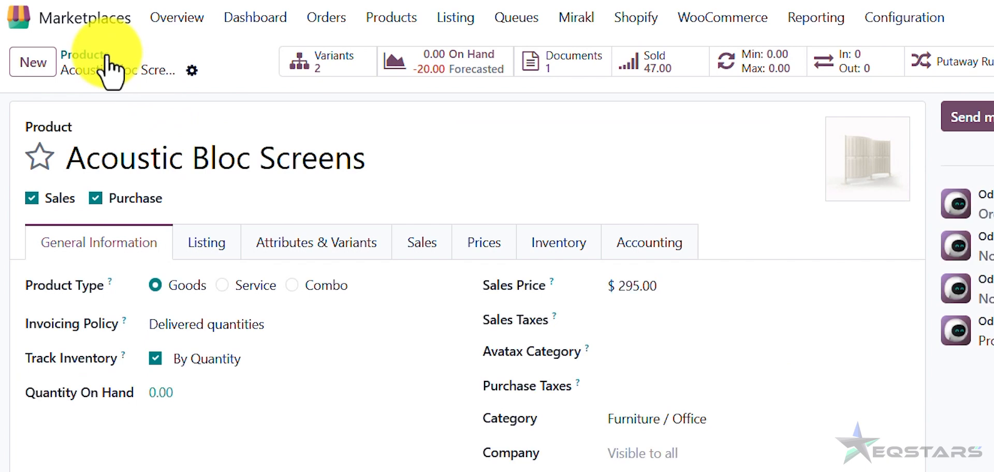
pyautogui.click(77, 45)
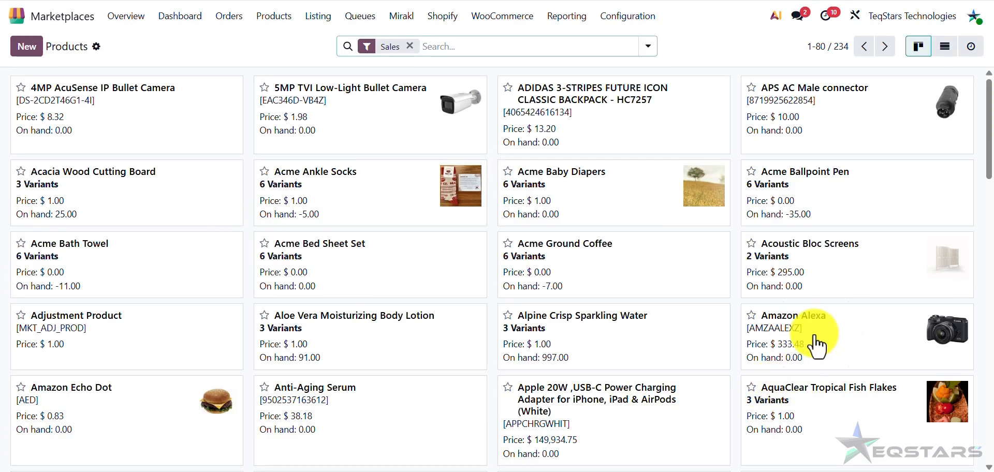
# Add the Amazon Alexa product to a listing, with only the Shopify instance selected as marketplace
pyautogui.click(817, 344)
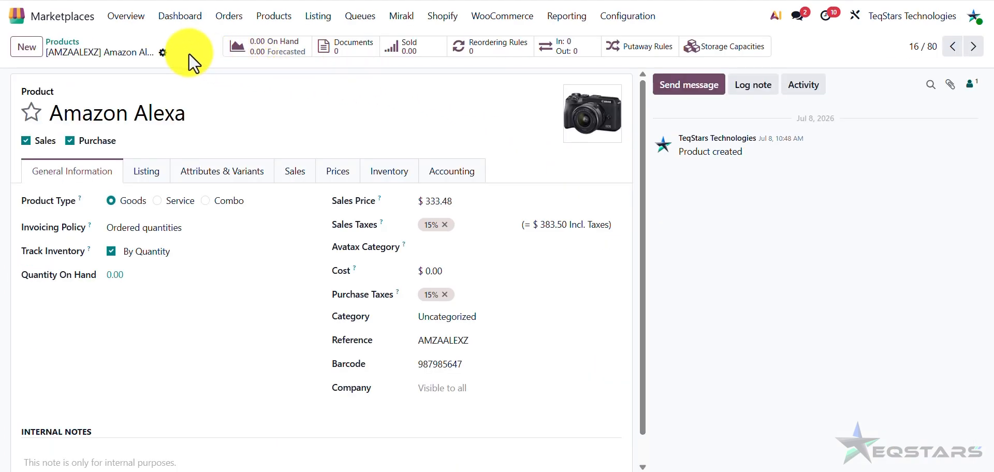
pyautogui.click(163, 52)
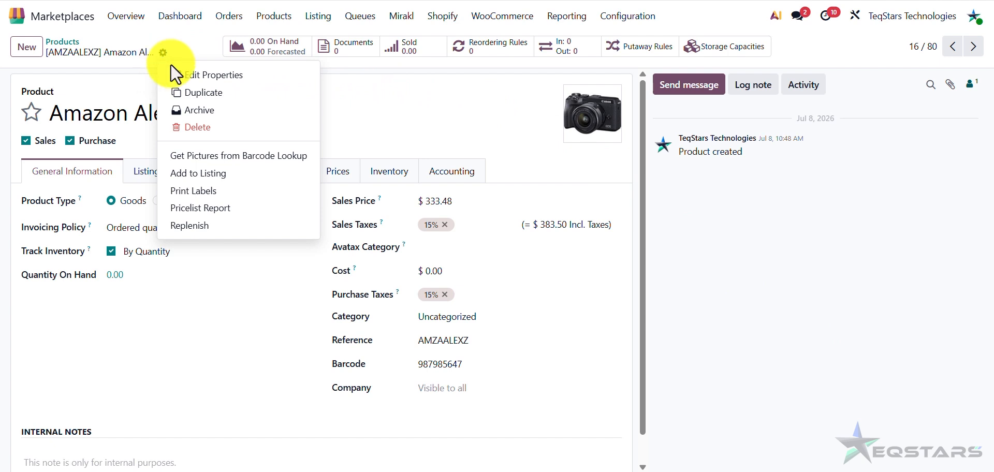
pyautogui.click(236, 176)
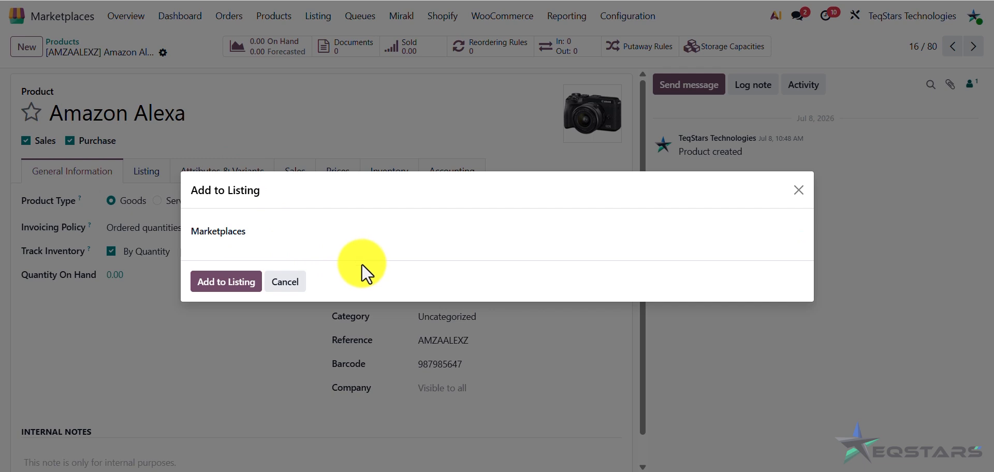
pyautogui.click(328, 235)
pyautogui.click(337, 254)
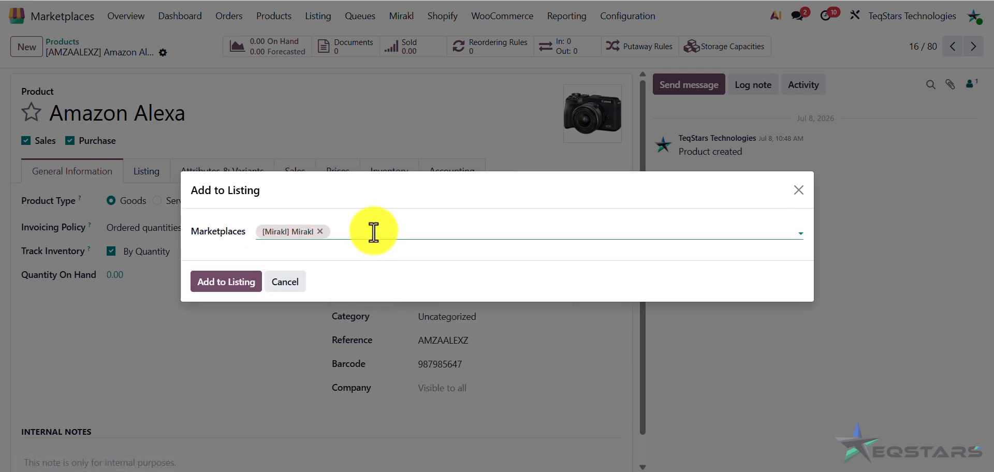
pyautogui.click(373, 231)
pyautogui.click(389, 268)
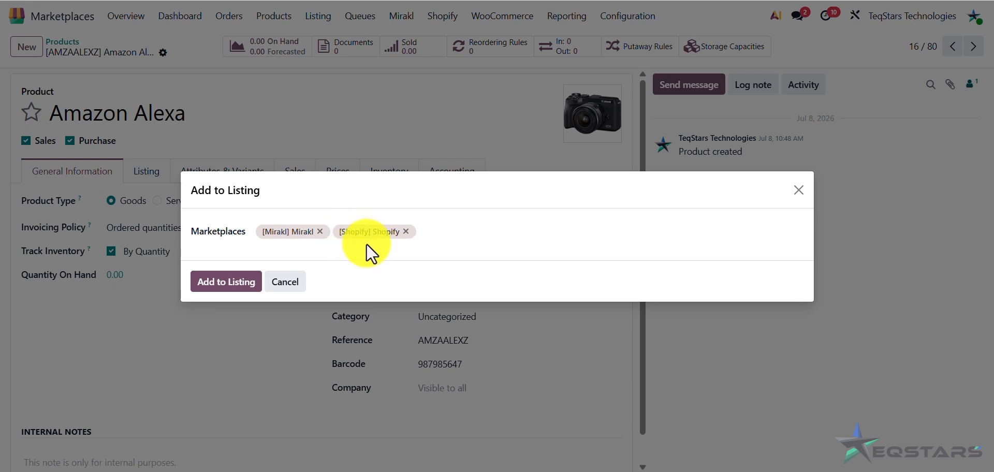
pyautogui.click(319, 231)
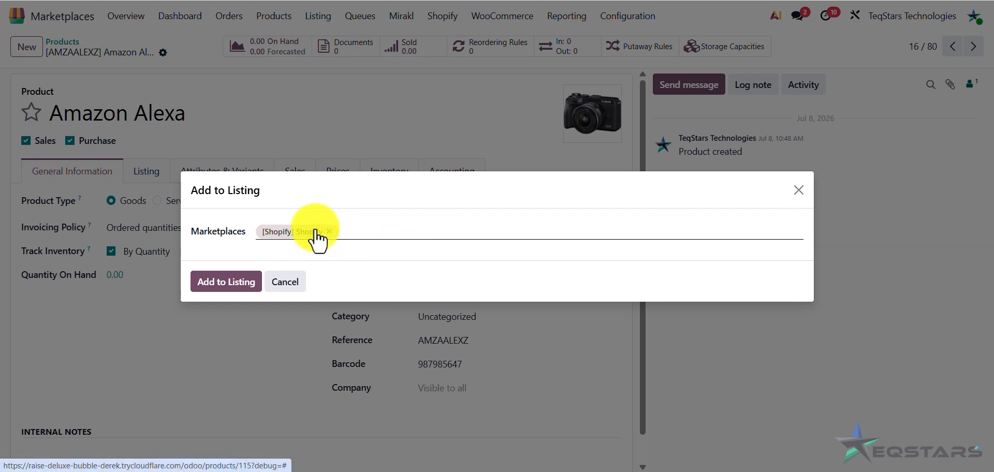
pyautogui.click(225, 283)
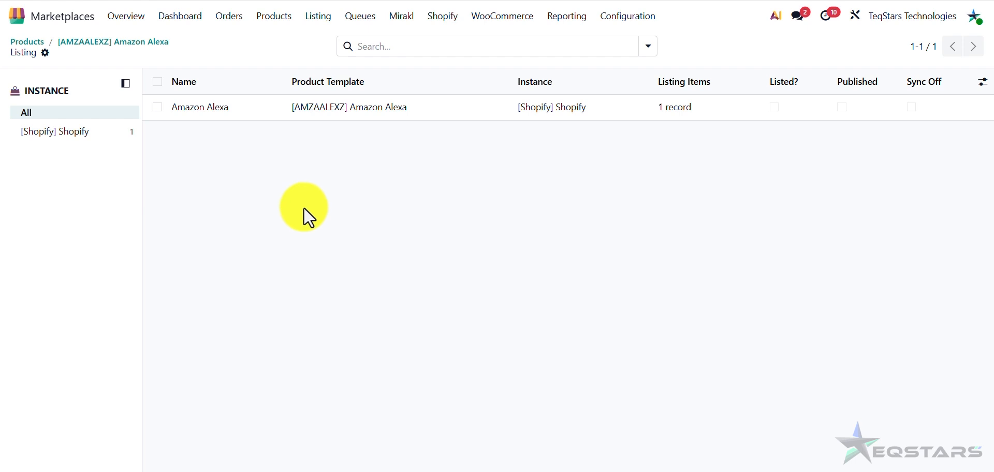
# Run the Export Listings operation for the Shopify instance with sales channels Online Store, Point of Sale and Microsoft Copilot
pyautogui.click(124, 16)
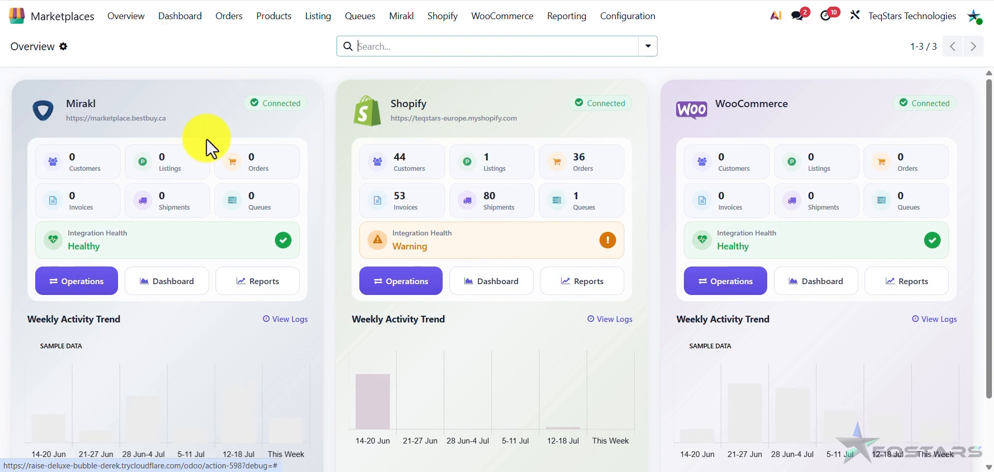
pyautogui.click(426, 282)
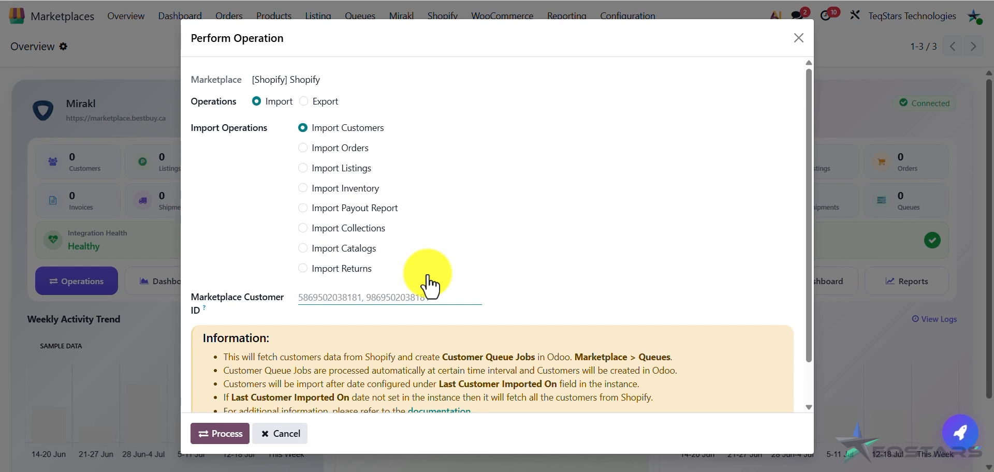
pyautogui.click(314, 103)
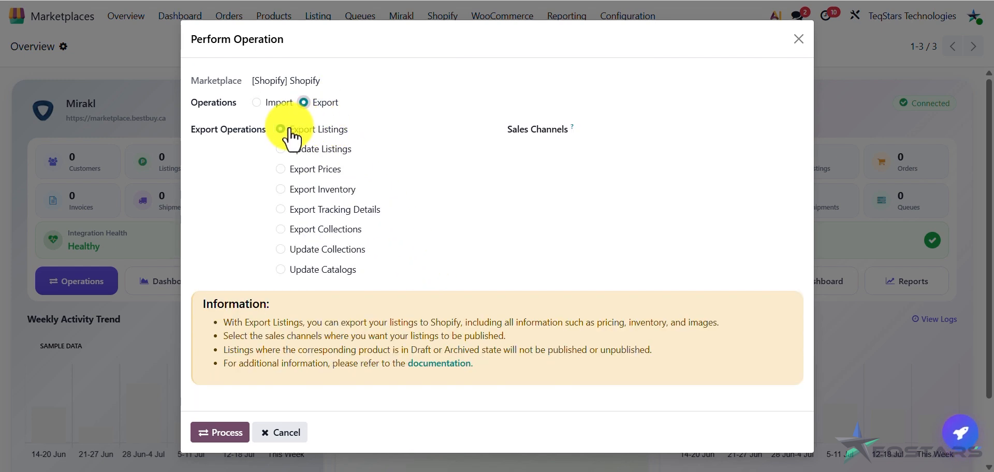
pyautogui.click(505, 254)
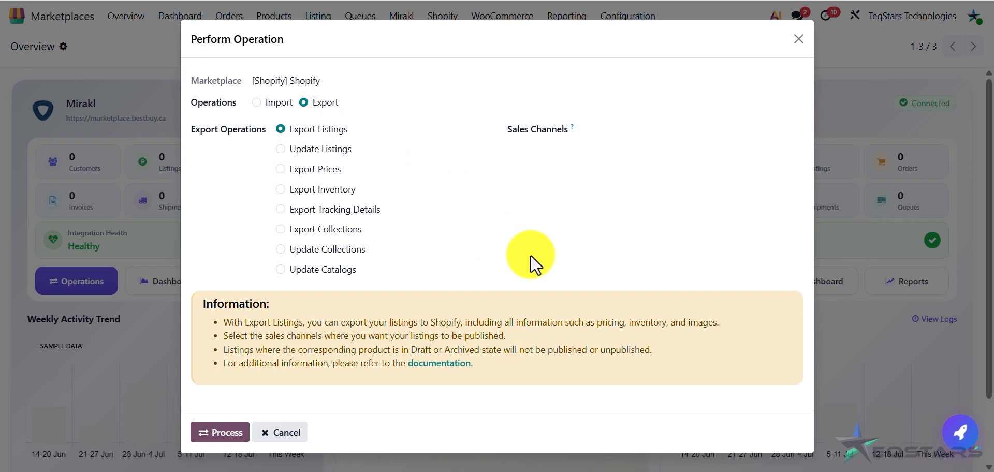
pyautogui.click(632, 131)
pyautogui.click(627, 146)
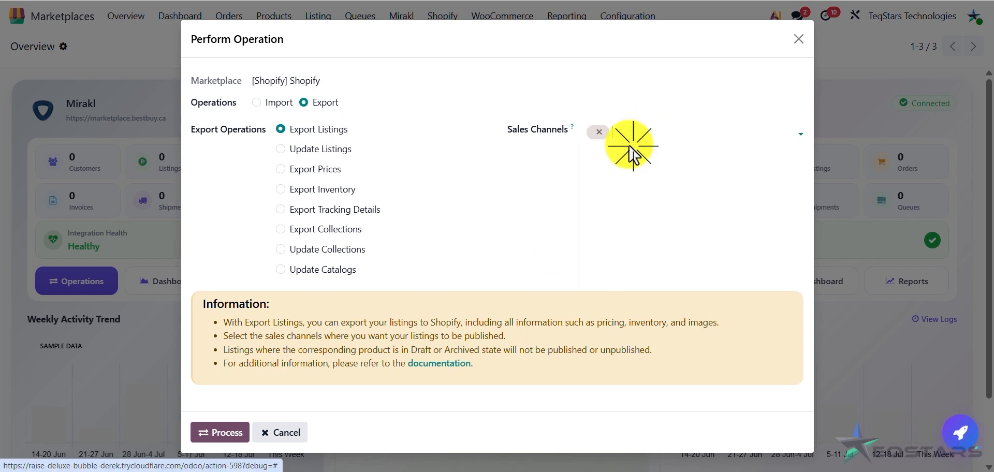
pyautogui.click(669, 129)
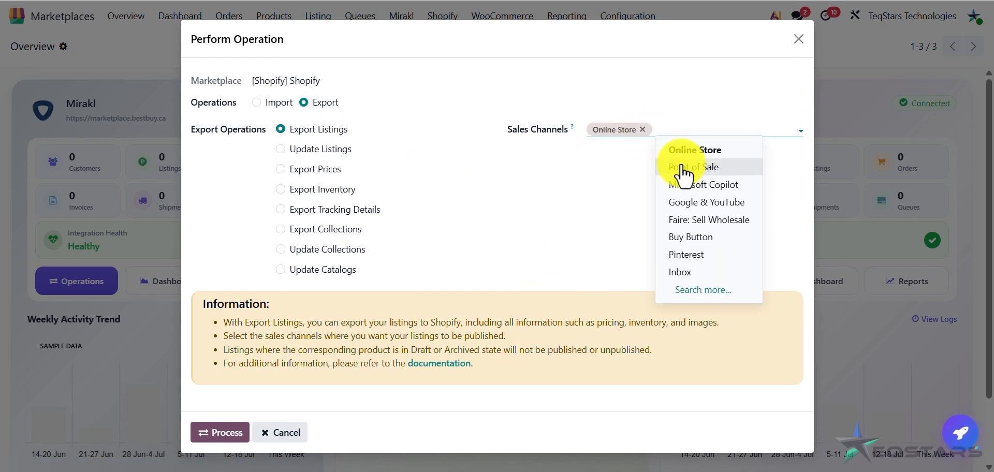
pyautogui.click(684, 168)
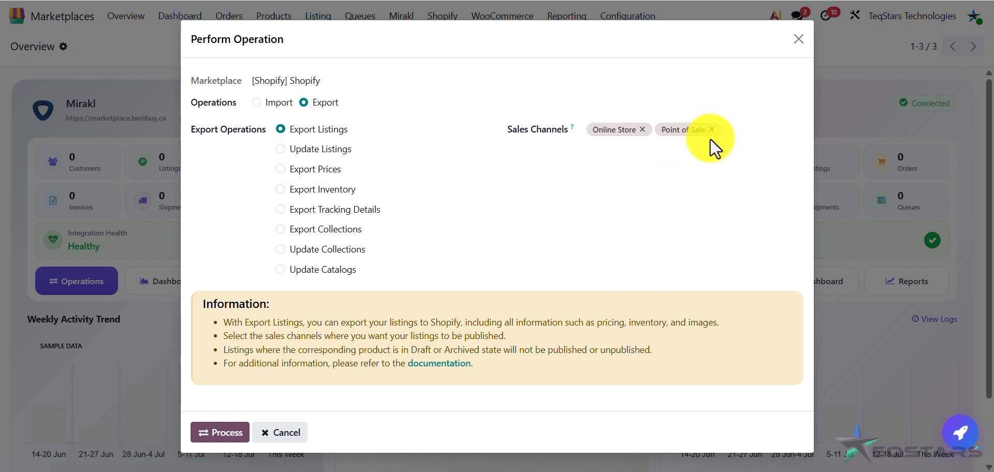
pyautogui.click(233, 424)
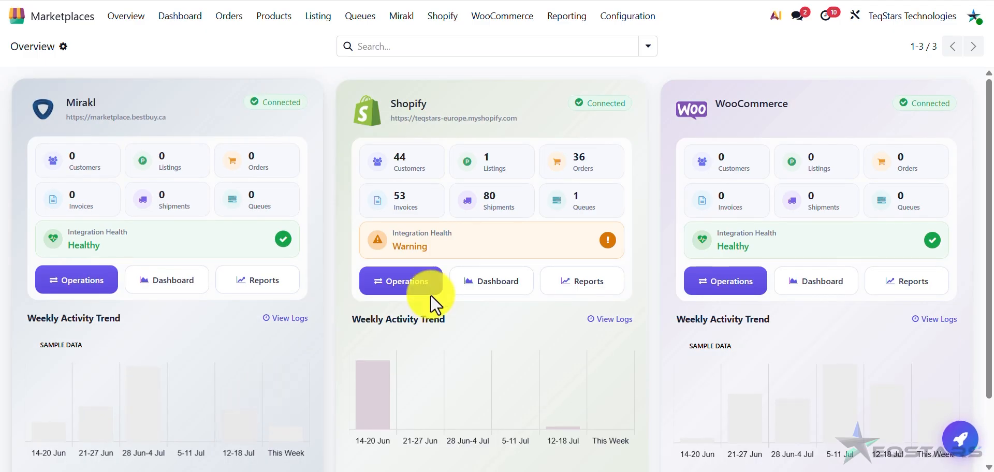
# Review the exported Amazon Alexa listing and examine its product page in the Shopify admin
pyautogui.click(492, 163)
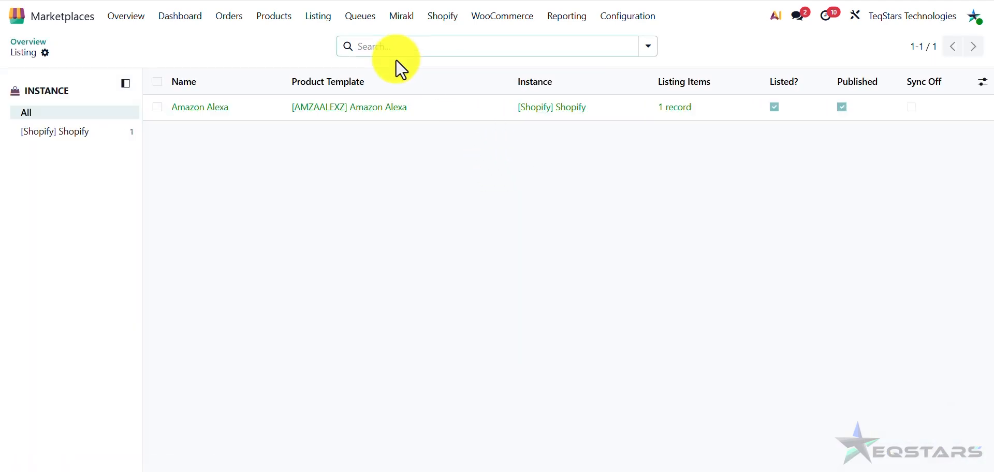
pyautogui.click(351, 107)
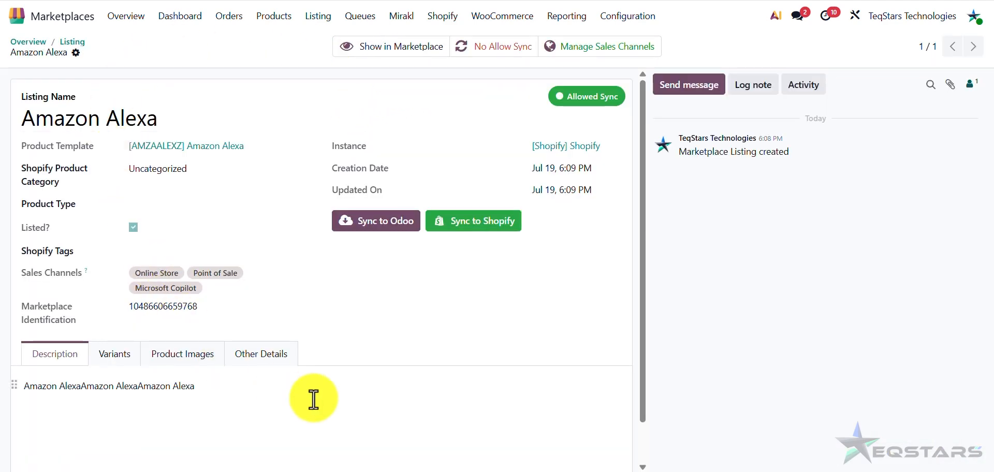
pyautogui.click(501, 217)
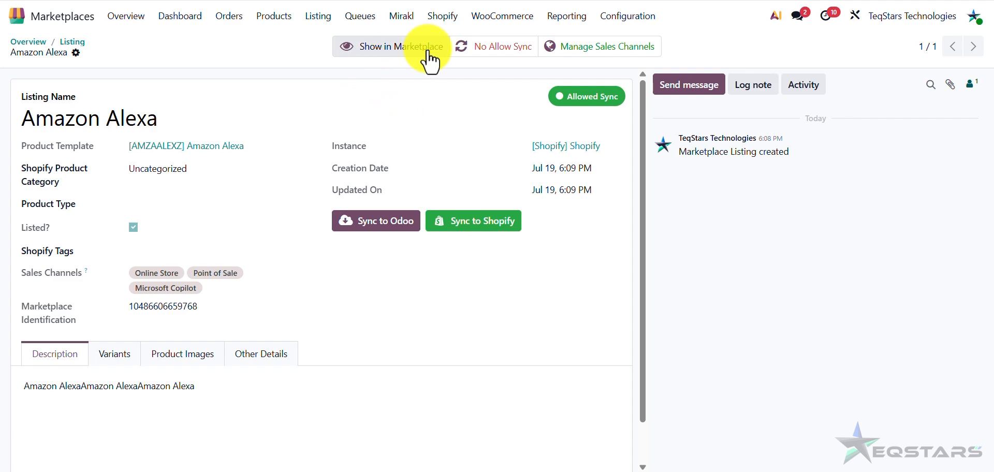
pyautogui.click(394, 51)
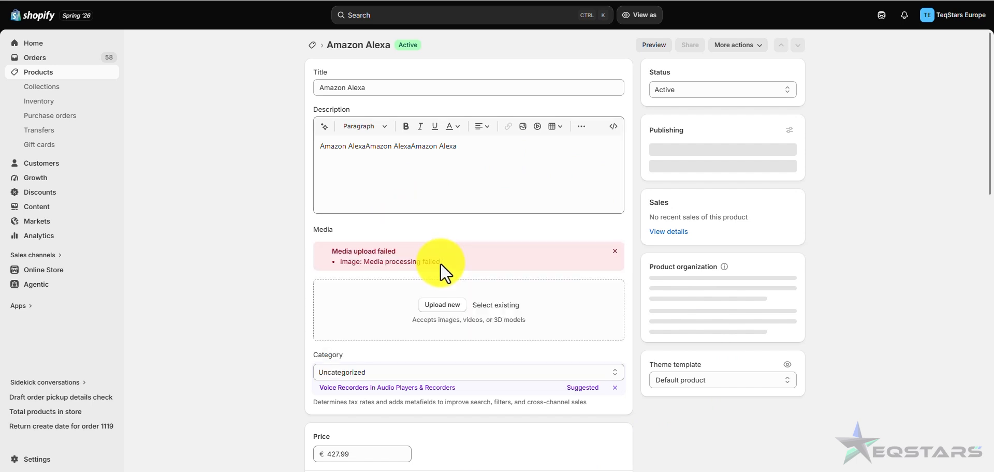
pyautogui.scroll(-9, 440, 263)
pyautogui.scroll(7, 445, 272)
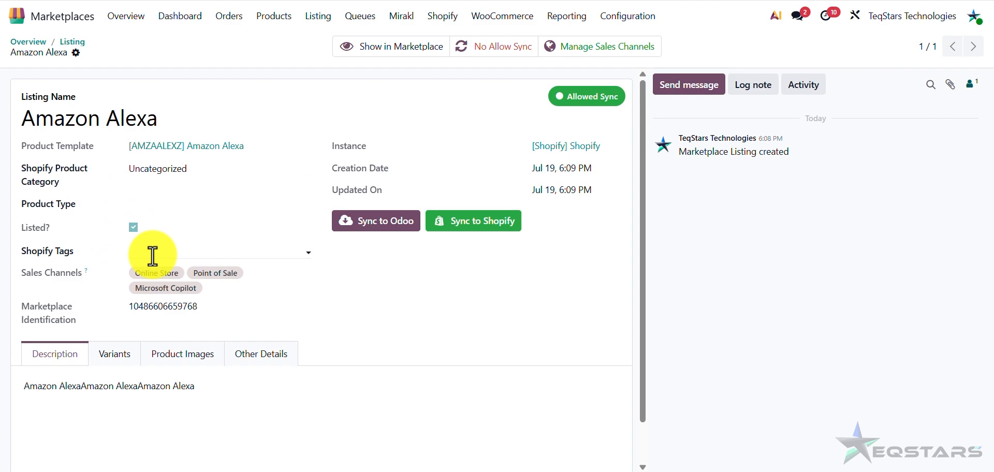
# Clear the description text of the Amazon Alexa listing in Odoo
pyautogui.click(240, 394)
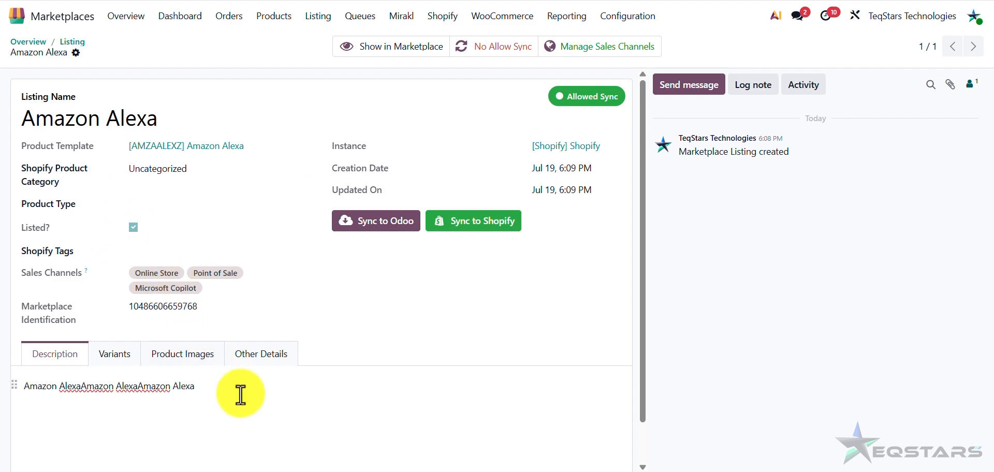
pyautogui.hotkey('ctrl', 'a')
pyautogui.press('BackSpace')
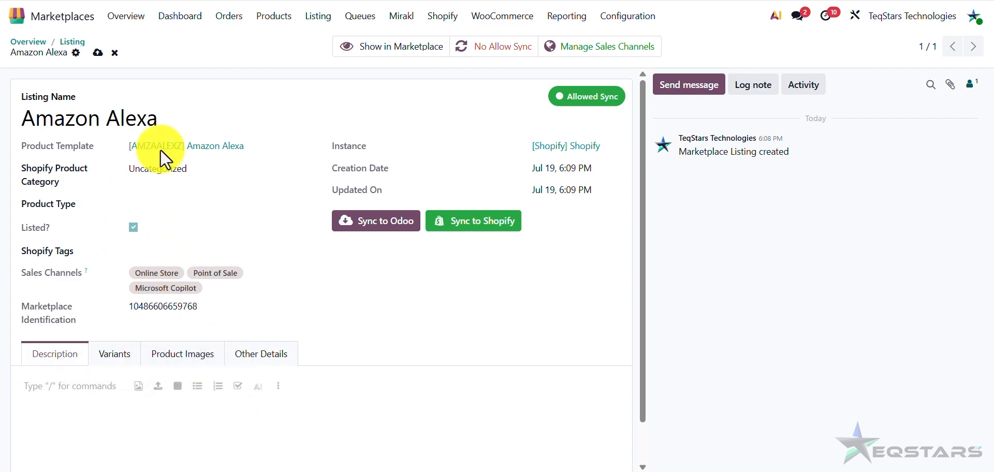
# Run the Update Listings export operation for the Shopify instance from the overview
pyautogui.click(144, 21)
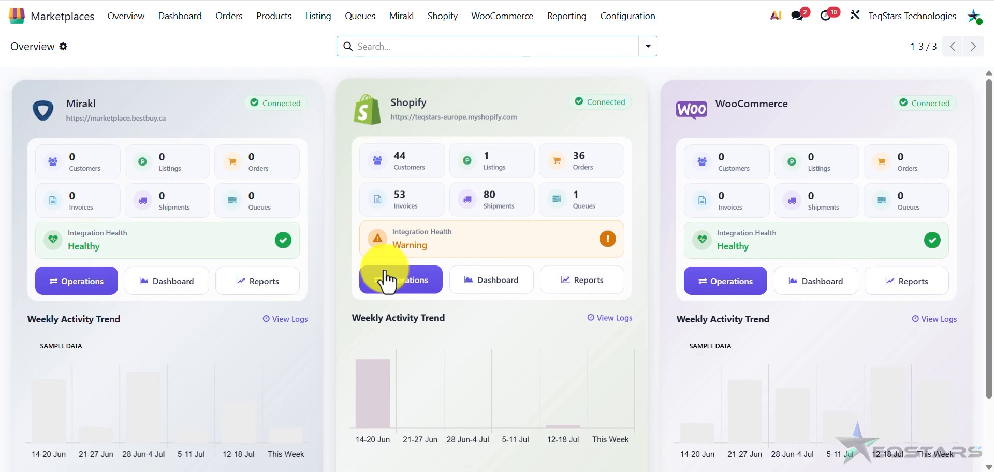
pyautogui.click(551, 398)
pyautogui.click(328, 102)
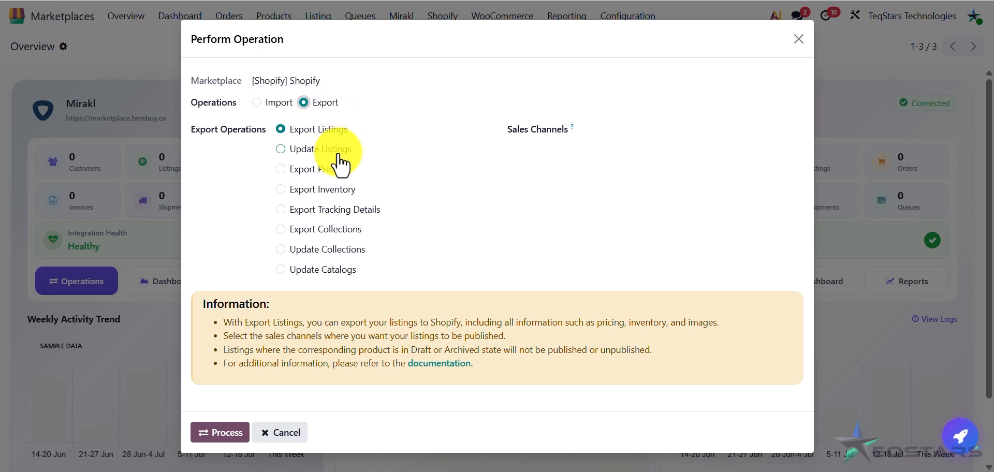
pyautogui.click(332, 149)
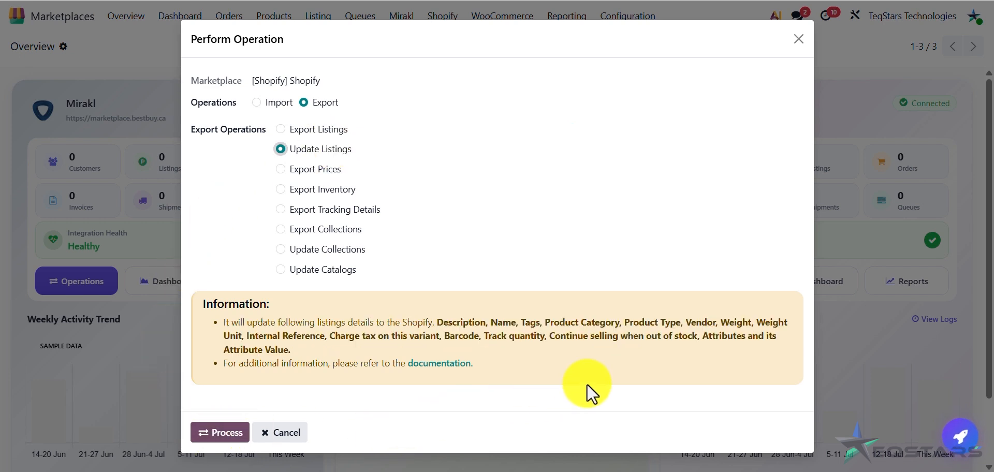
pyautogui.click(205, 439)
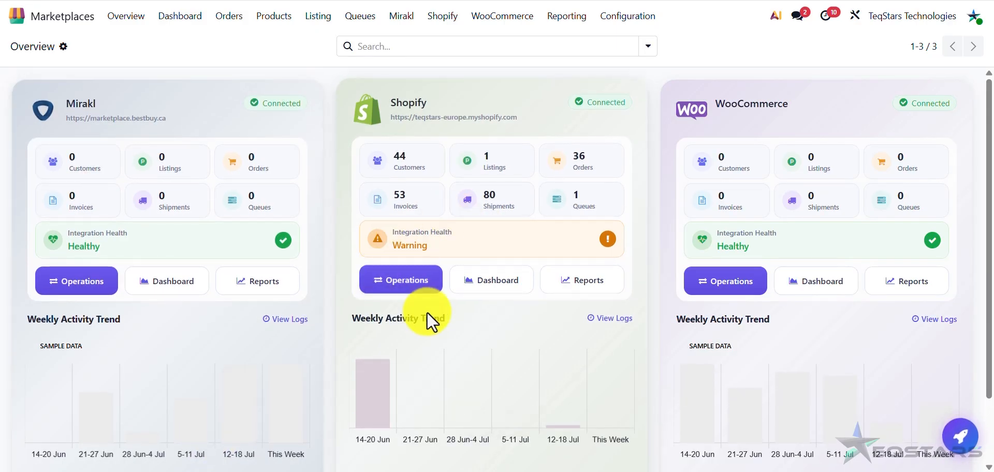
# Open the updated Amazon Alexa listing from the Shopify instance's listings and show it in the marketplace
pyautogui.click(496, 162)
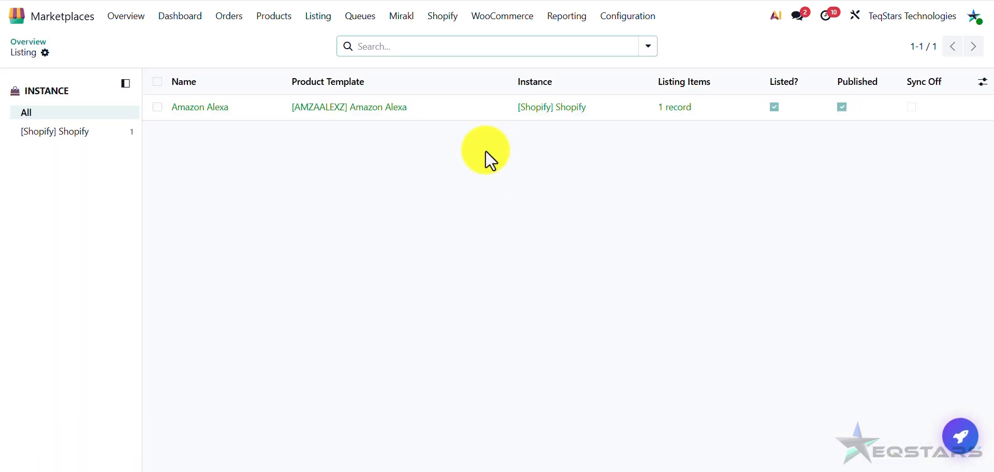
pyautogui.click(434, 125)
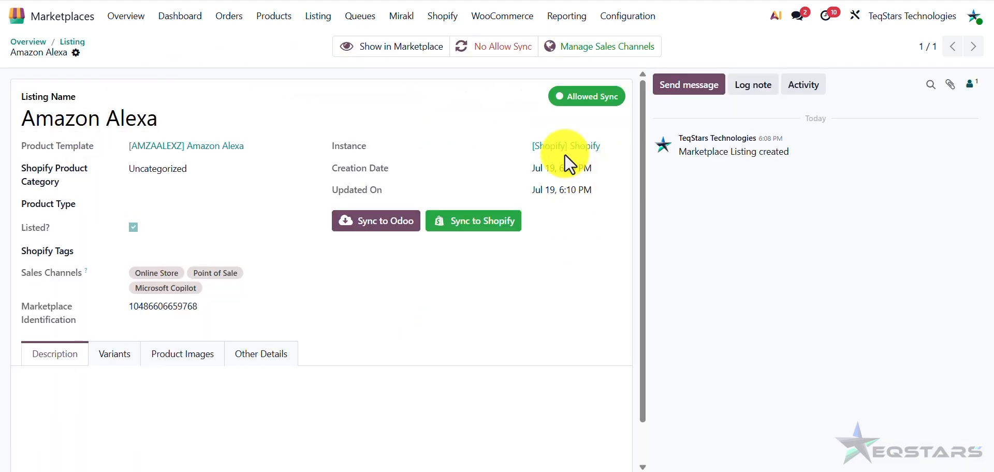
pyautogui.click(362, 46)
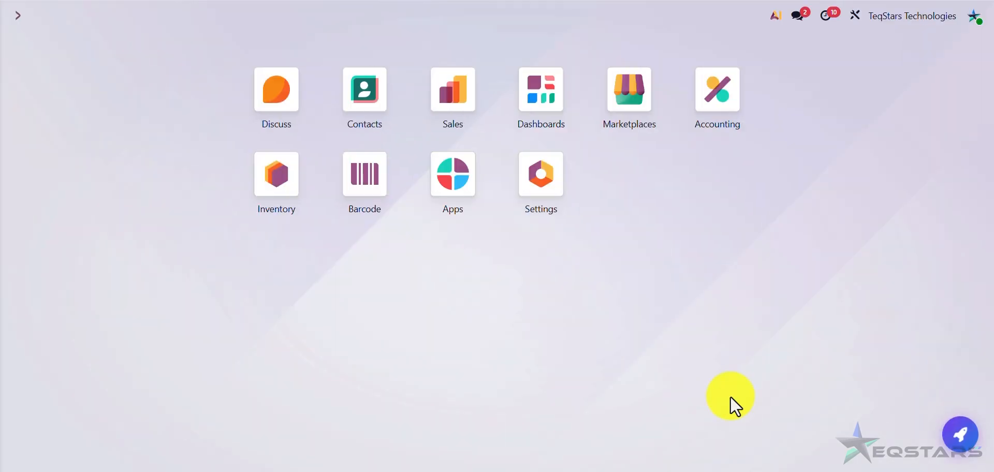
# Open the Adjustment Product record from the Marketplaces product catalog
pyautogui.click(632, 99)
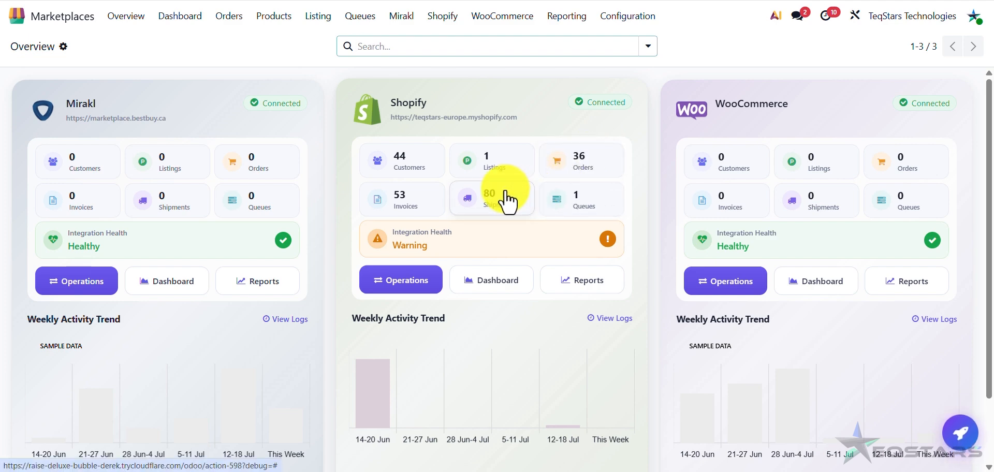
pyautogui.click(494, 176)
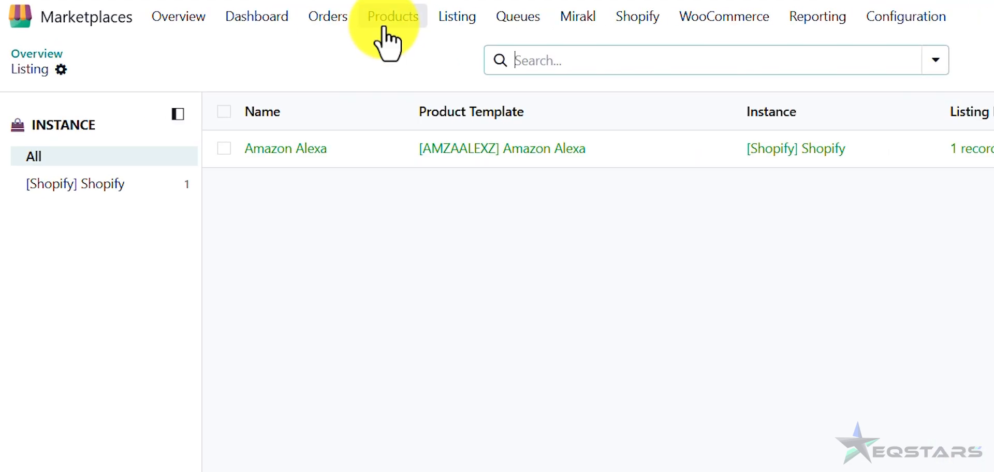
pyautogui.click(389, 21)
pyautogui.click(402, 53)
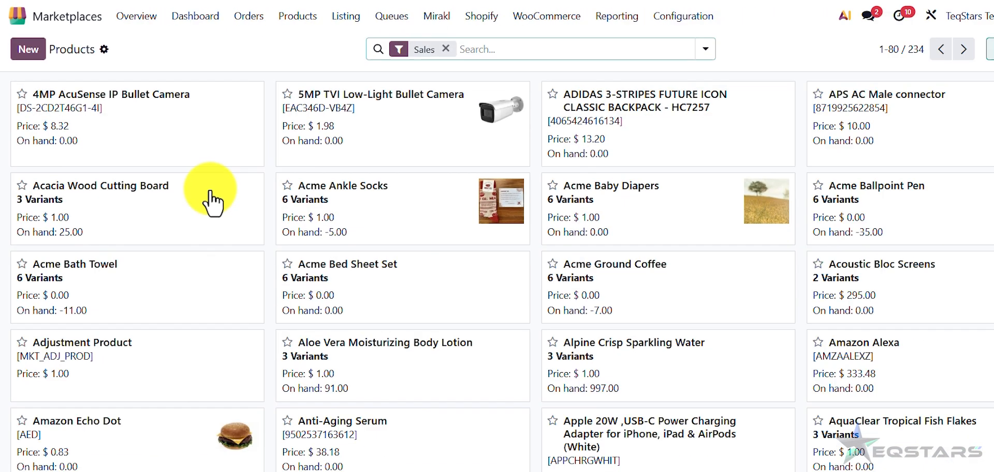
pyautogui.click(135, 360)
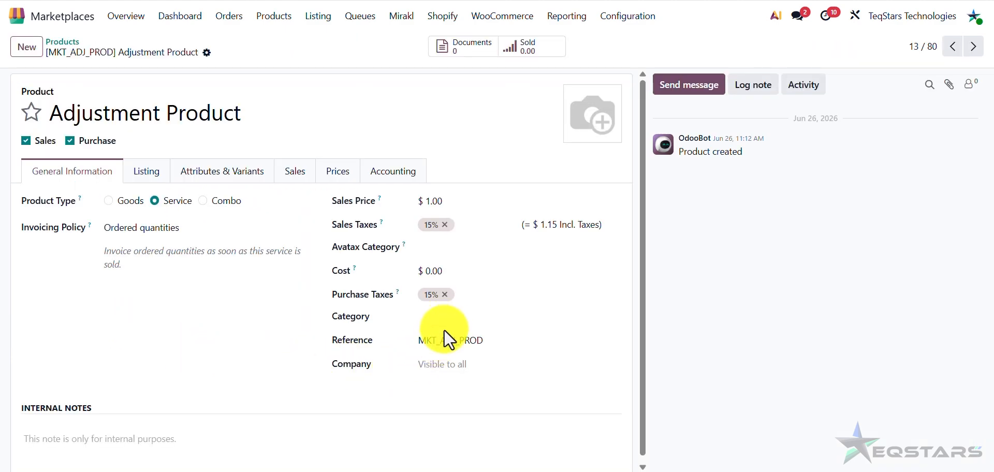
# Add the Adjustment Product to the listings of the Shopify marketplace instance
pyautogui.click(207, 54)
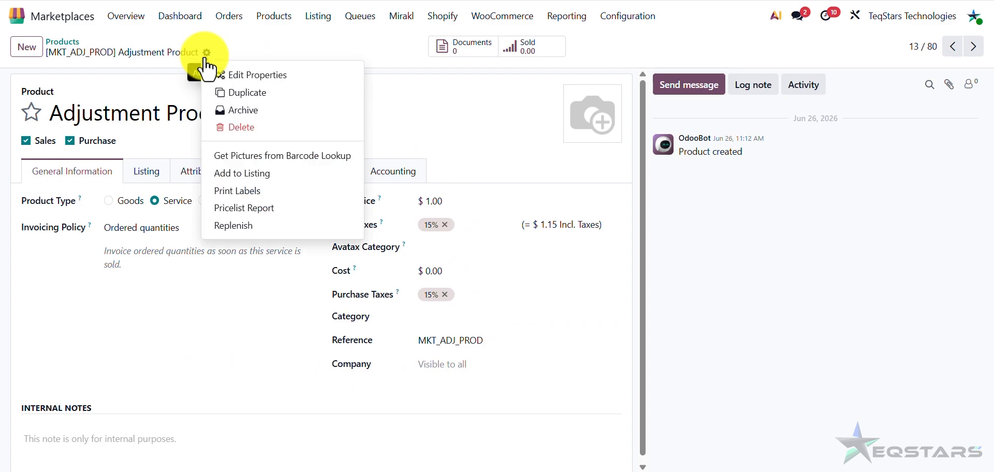
pyautogui.click(242, 172)
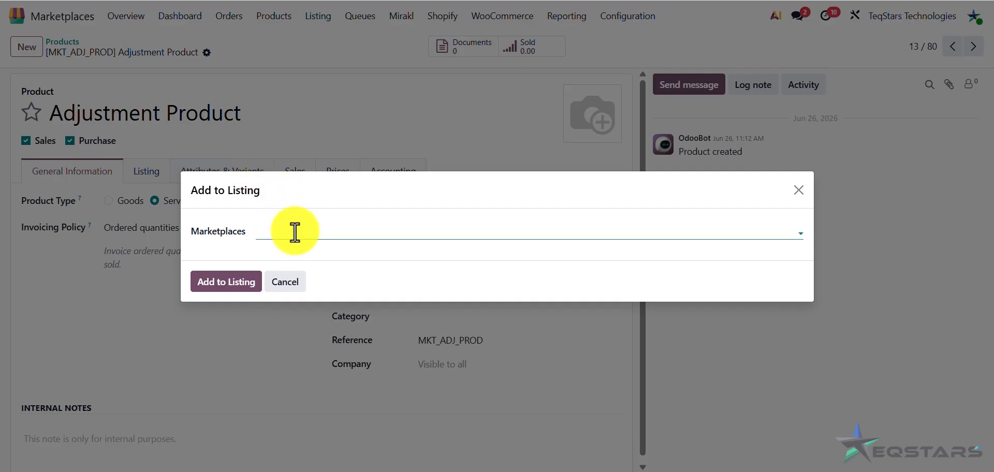
pyautogui.click(297, 236)
pyautogui.click(303, 269)
pyautogui.click(238, 284)
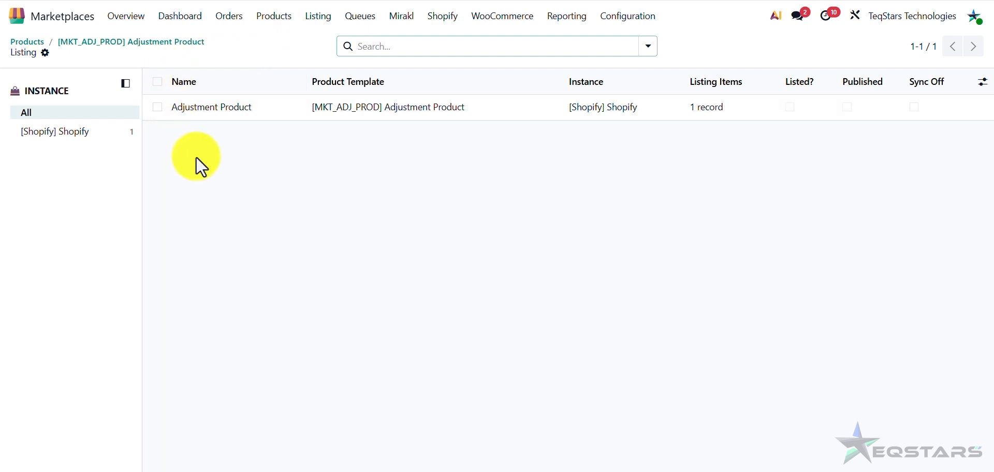
# Begin exporting the Adjustment Product listing to Shopify, with Set Price, Set Quantity and Set Images all enabled
pyautogui.click(157, 107)
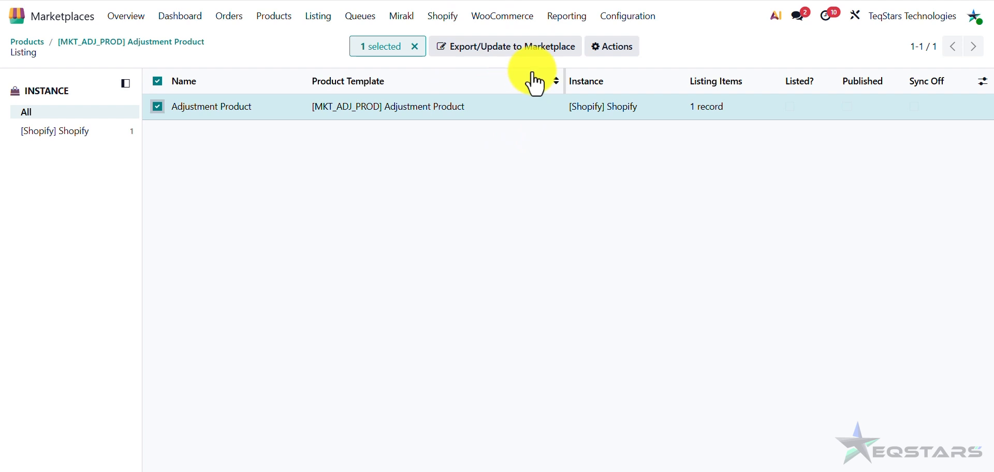
pyautogui.click(517, 47)
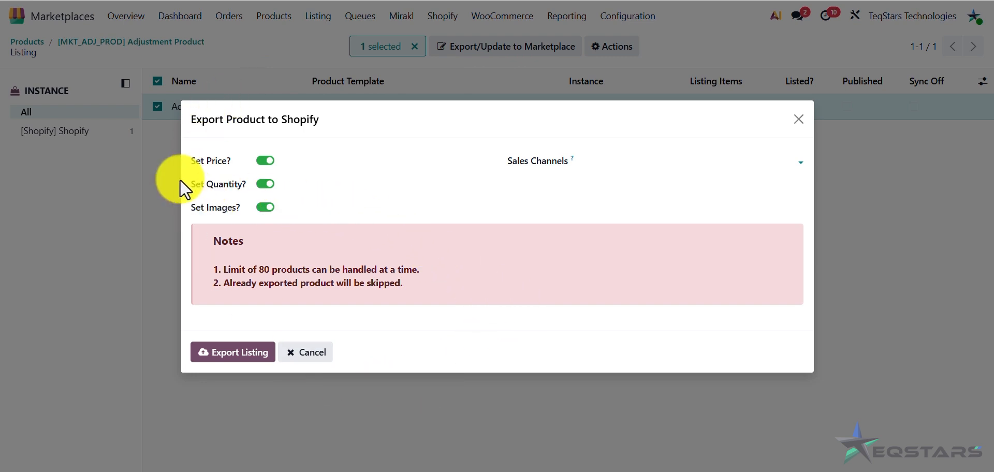
pyautogui.click(268, 160)
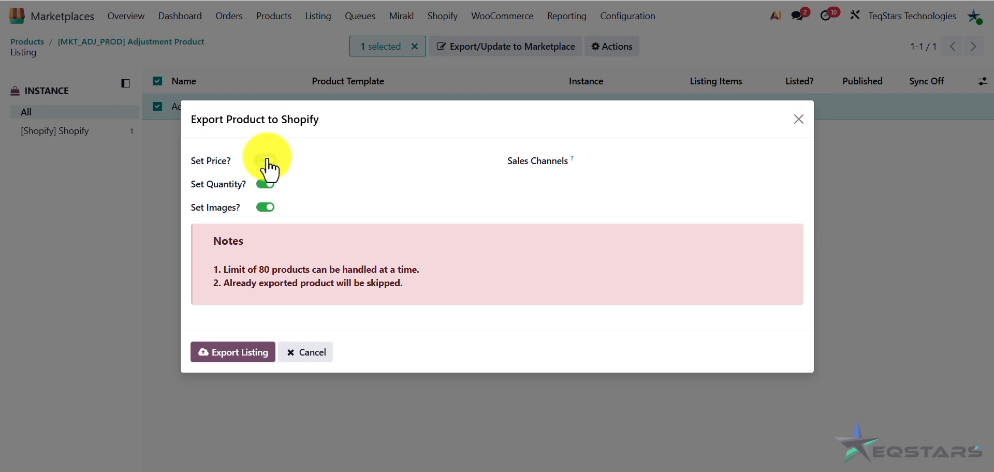
pyautogui.click(267, 160)
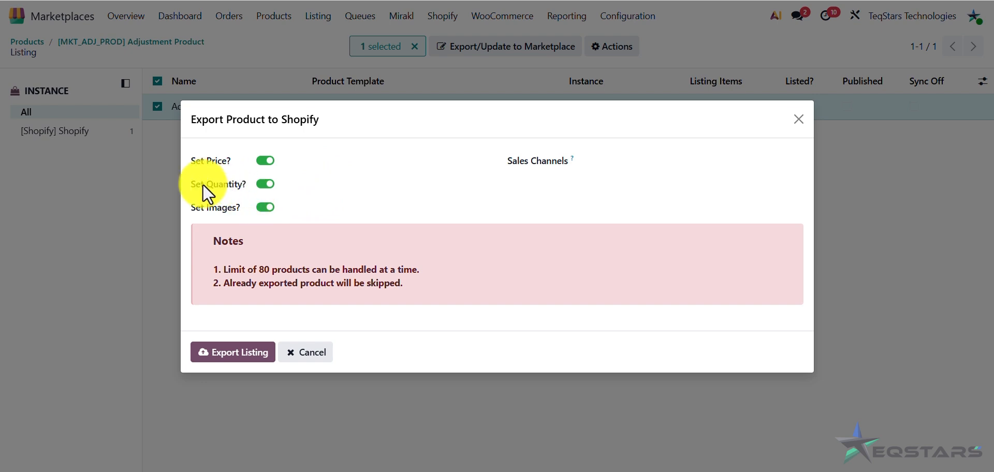
pyautogui.click(266, 184)
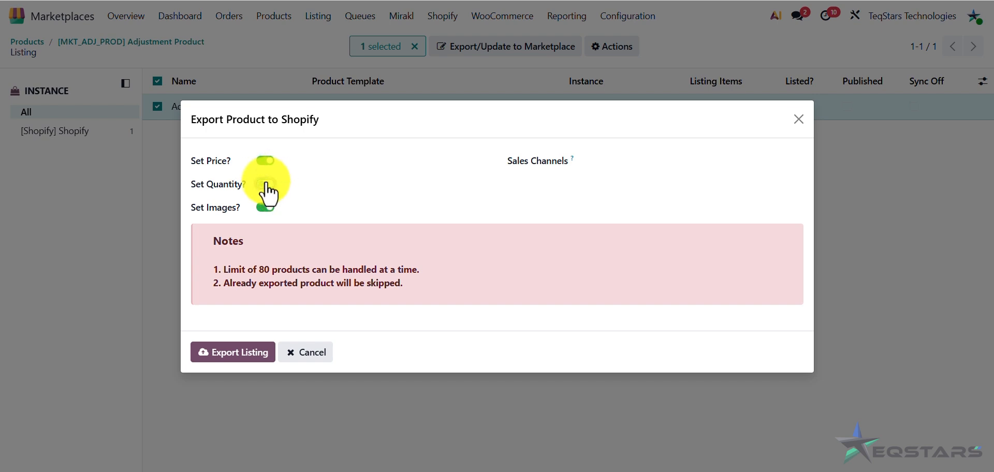
pyautogui.click(266, 184)
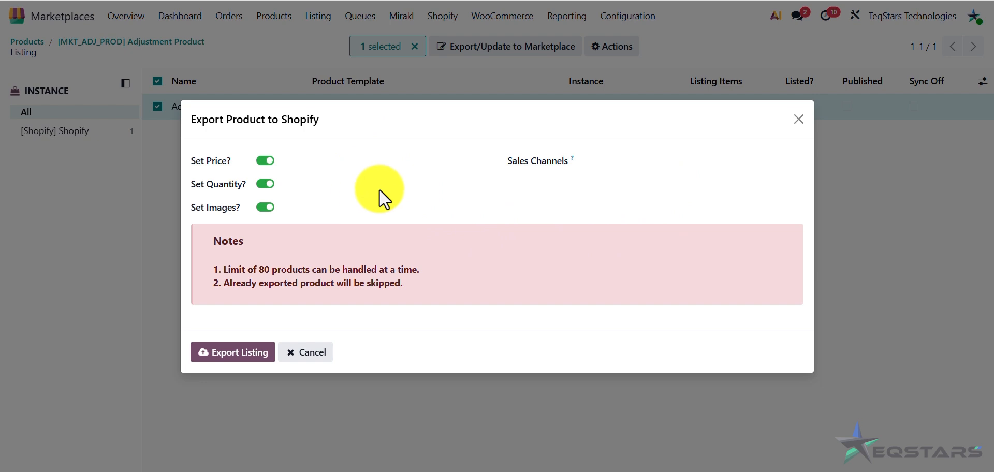
# Choose only Online Store as the sales channel and export the listing to Shopify
pyautogui.click(643, 161)
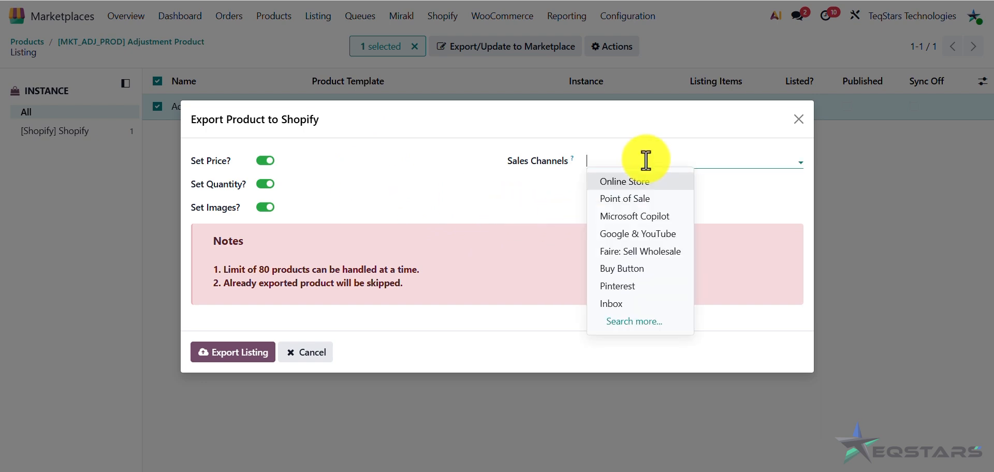
pyautogui.click(644, 182)
pyautogui.click(677, 161)
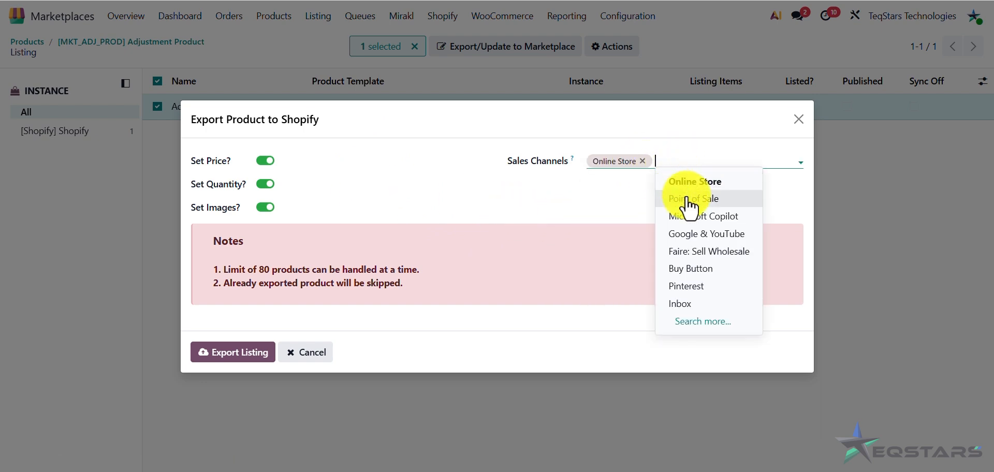
pyautogui.click(690, 203)
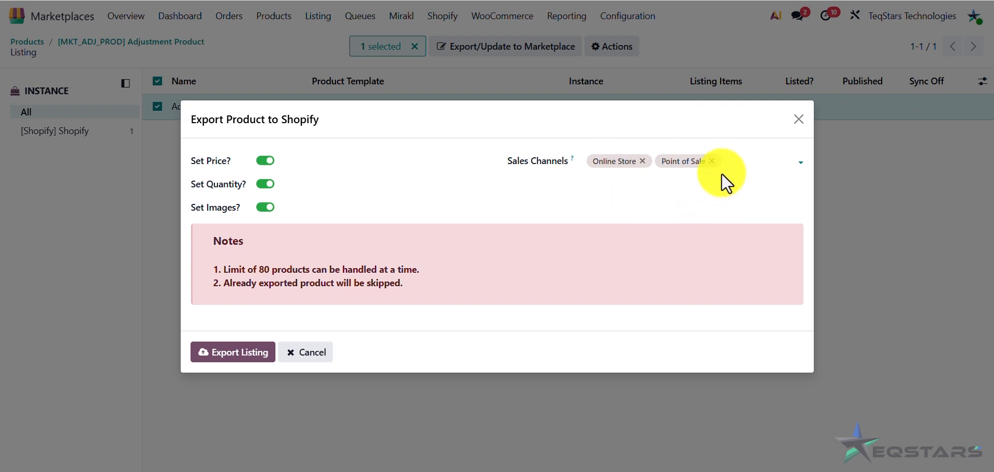
pyautogui.click(711, 161)
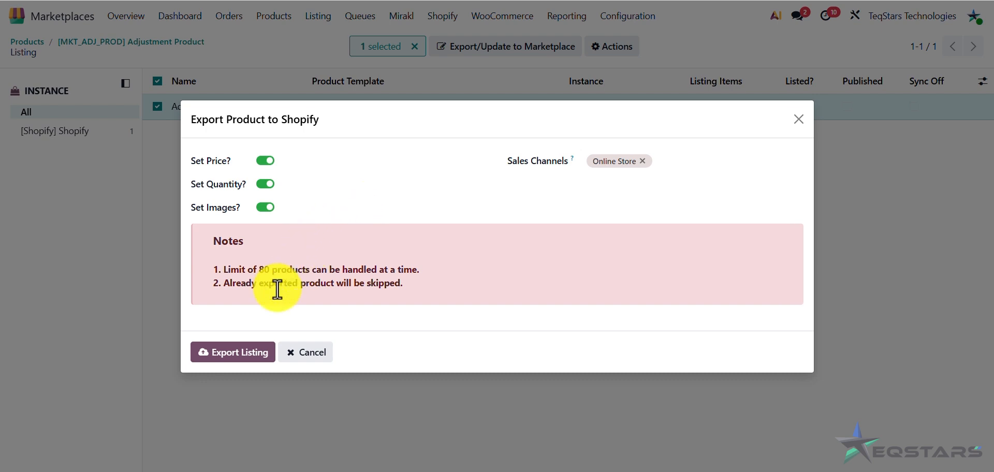
pyautogui.click(246, 357)
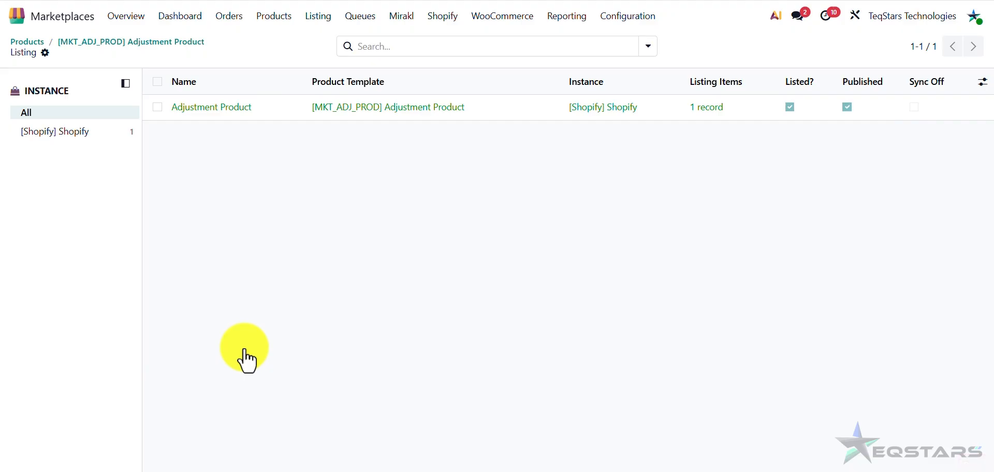
# Open the exported Adjustment Product listing and show it in the marketplace
pyautogui.click(443, 124)
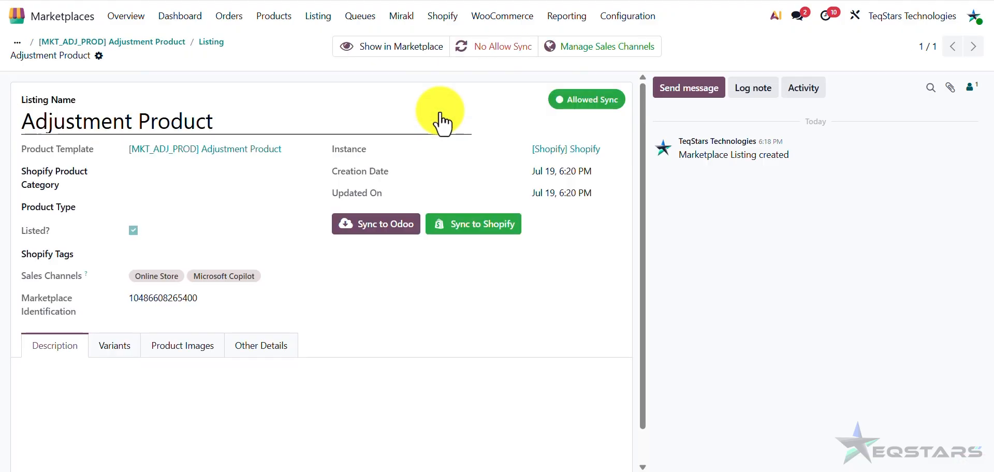
pyautogui.click(411, 55)
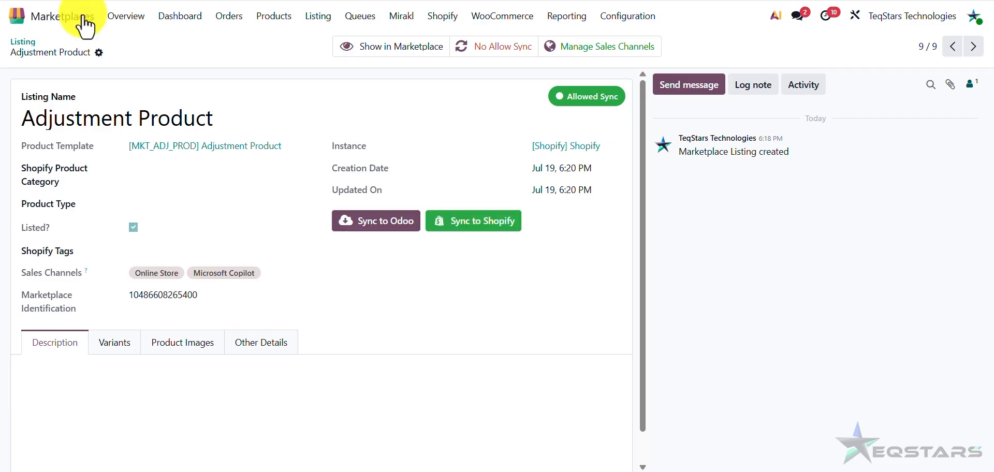
# Review the Update Listings in Shopify options for the Adjustment Product listing, cancel without updating, and return to the home screen
pyautogui.click(22, 41)
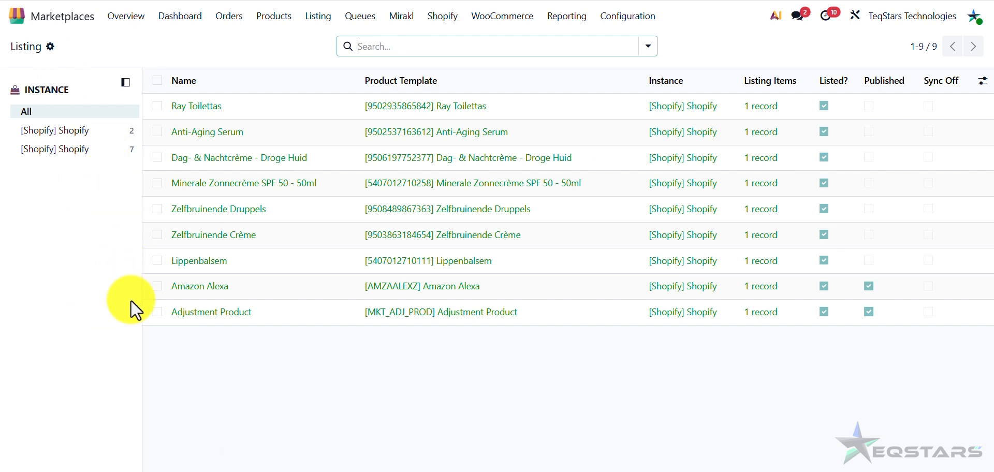
pyautogui.click(157, 312)
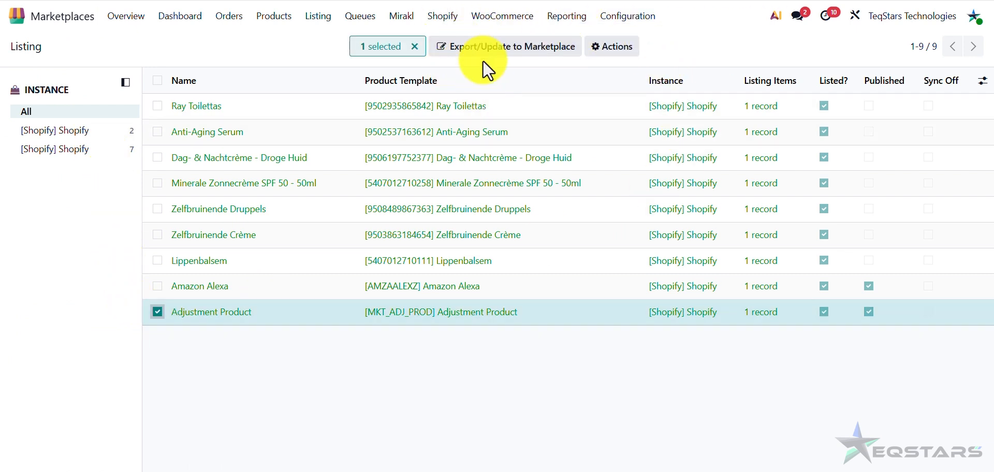
pyautogui.click(482, 52)
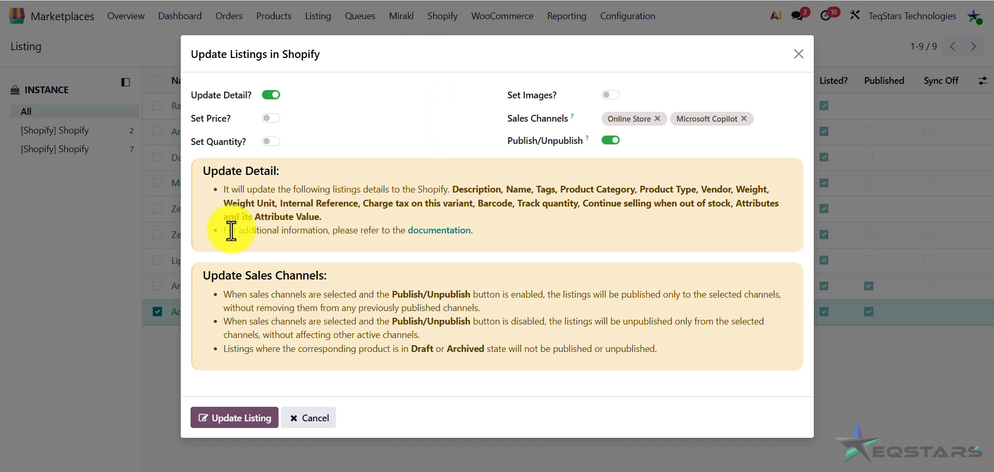
pyautogui.moveTo(228, 230); pyautogui.dragTo(382, 228)
pyautogui.click(412, 253)
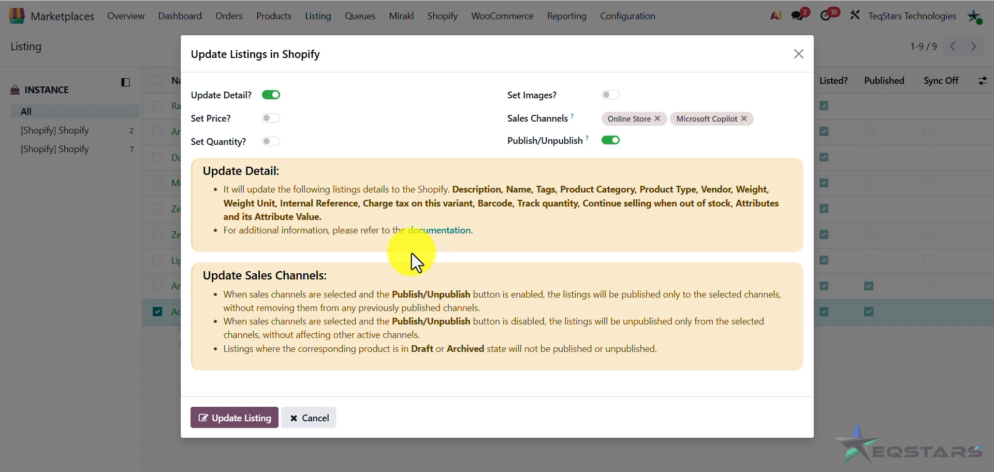
pyautogui.click(433, 231)
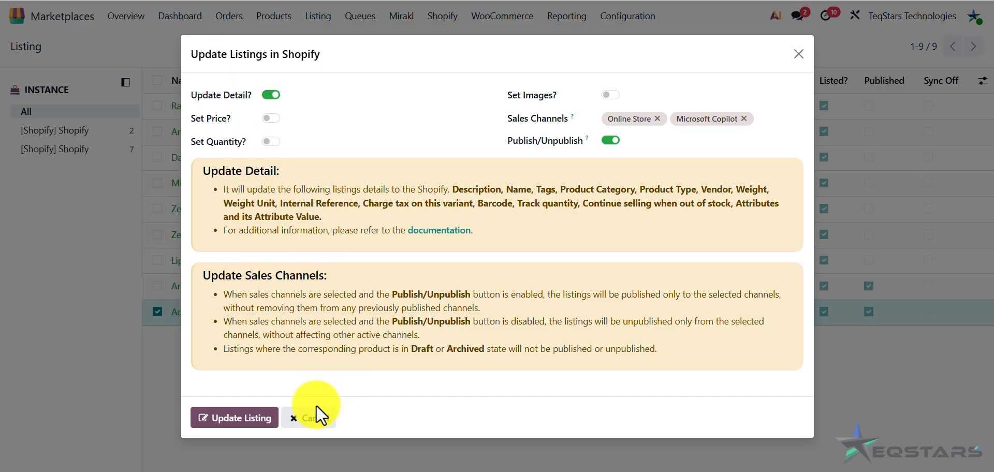
pyautogui.click(317, 419)
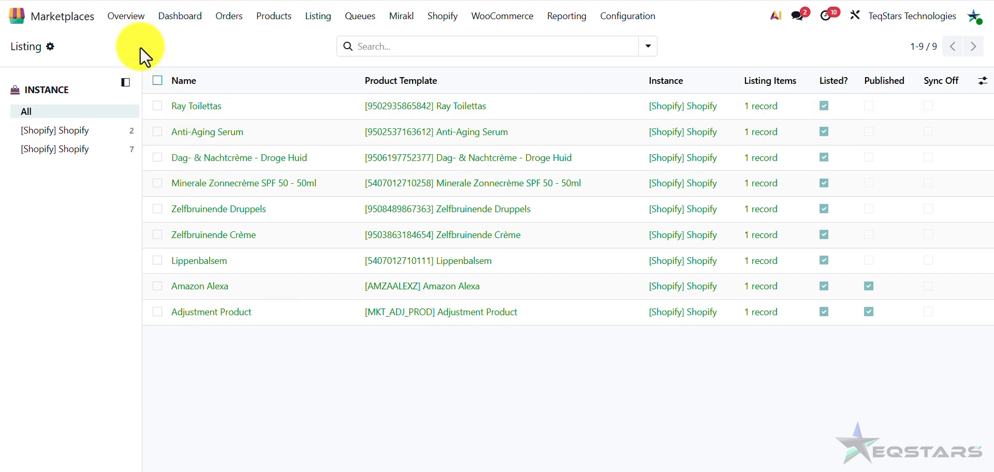
pyautogui.click(126, 16)
pyautogui.click(64, 16)
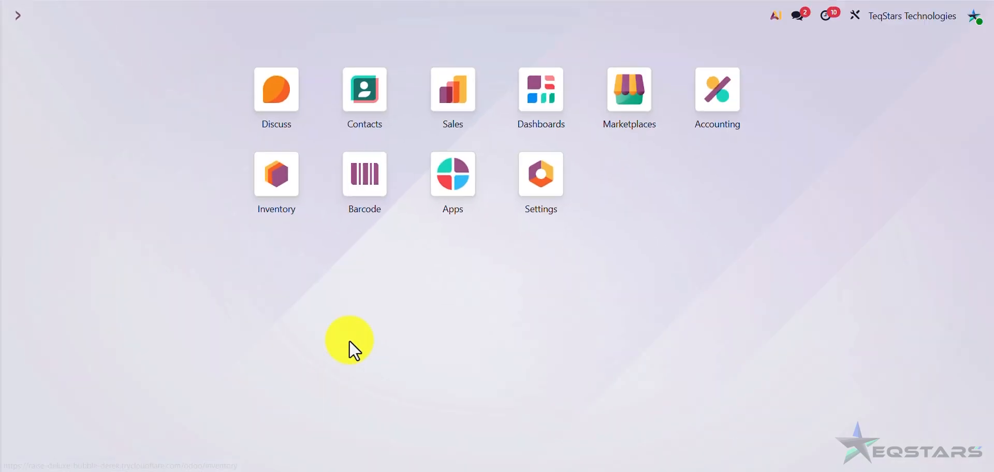